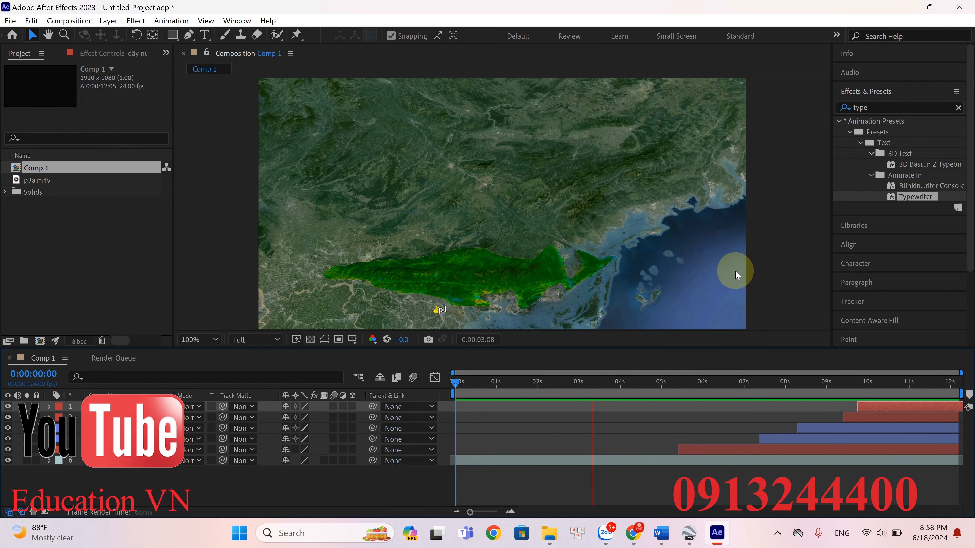
Stop the preview, duplicate Comp 1 as Comp 2 and open the duplicate.
{"action": "key", "text": "space"}
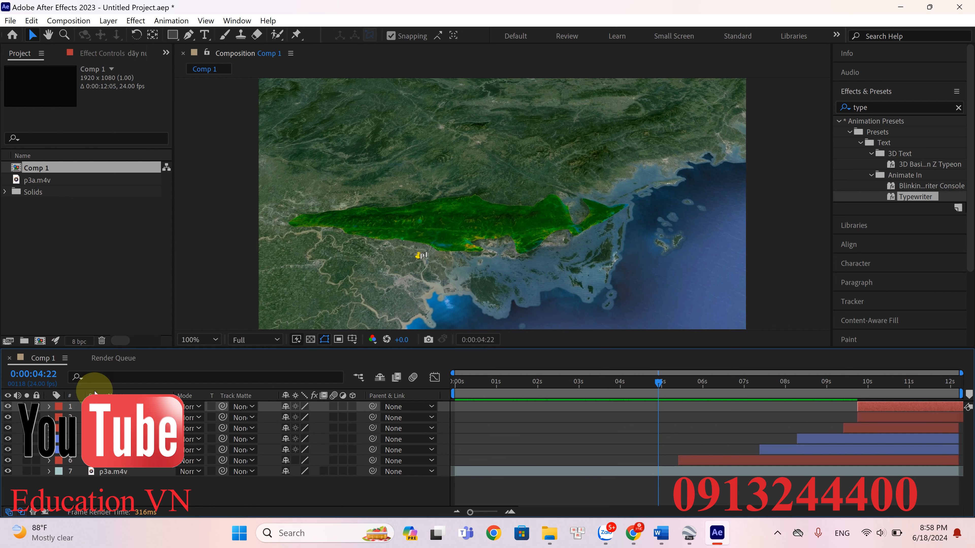
{"action": "left_click", "coordinate": [41, 168]}
{"action": "key", "text": "ctrl+d"}
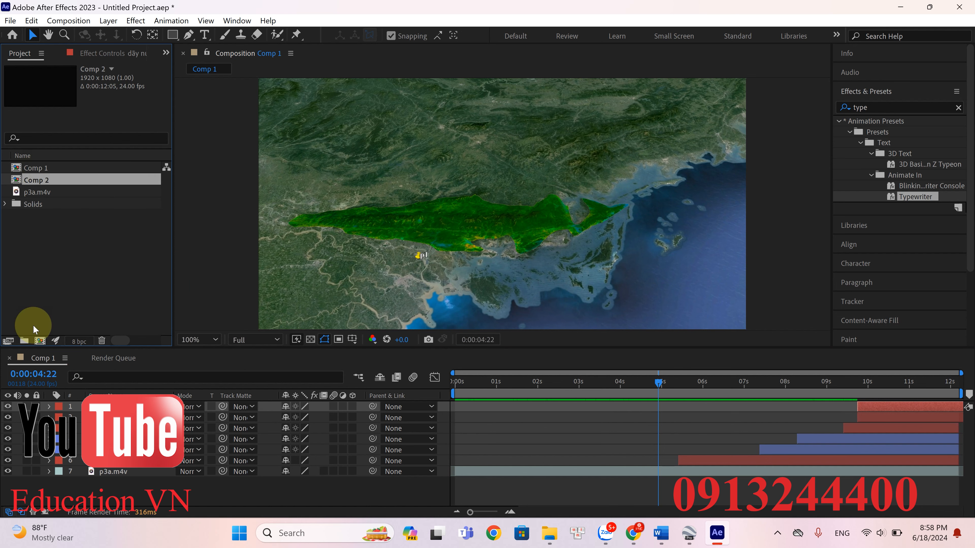
{"action": "double_click", "coordinate": [38, 182]}
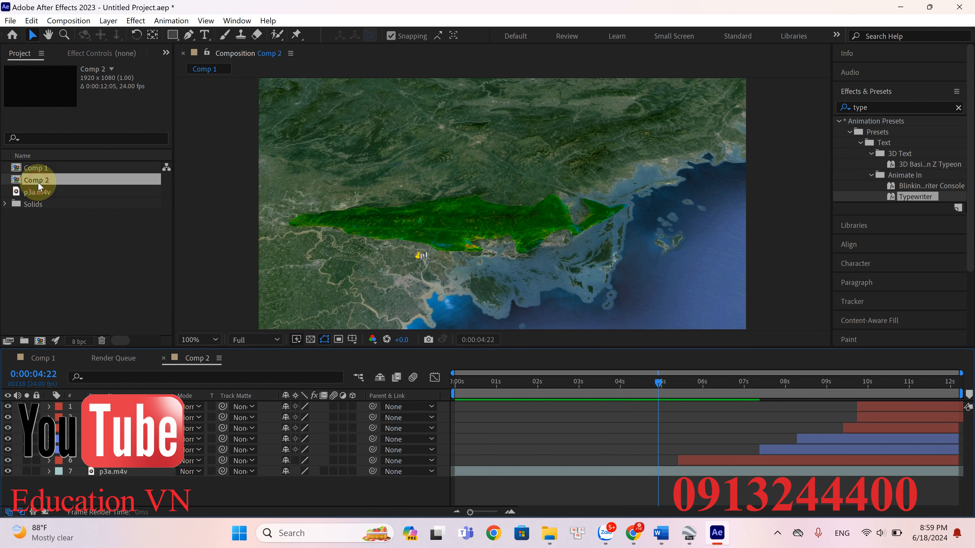
Delete the five layers above the green solid in Comp 2, keeping only the solid and the p3a.m4v footage.
{"action": "left_click", "coordinate": [123, 450]}
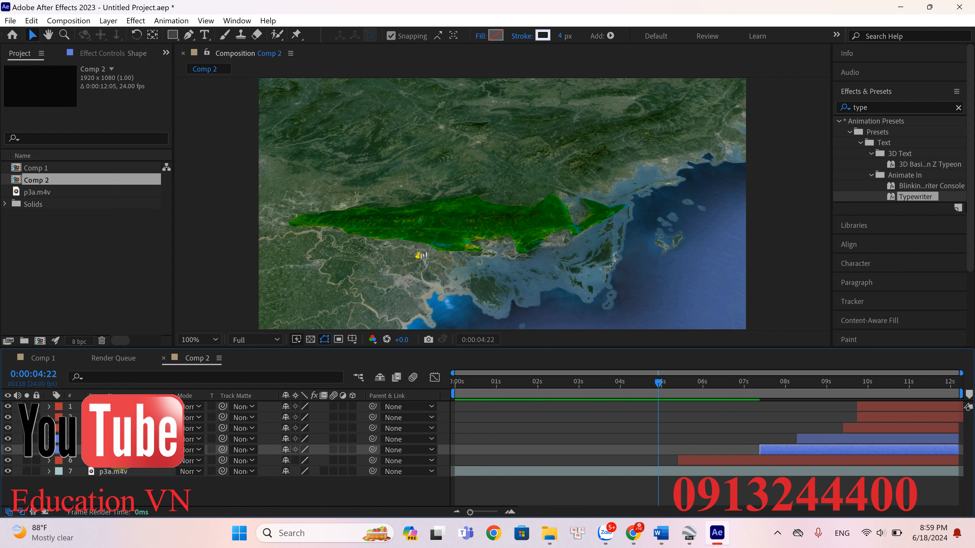
{"action": "key", "text": "Delete"}
{"action": "key", "text": "ctrl+Up"}
{"action": "key", "text": "Delete"}
{"action": "key", "text": "ctrl+Up"}
{"action": "key", "text": "Delete"}
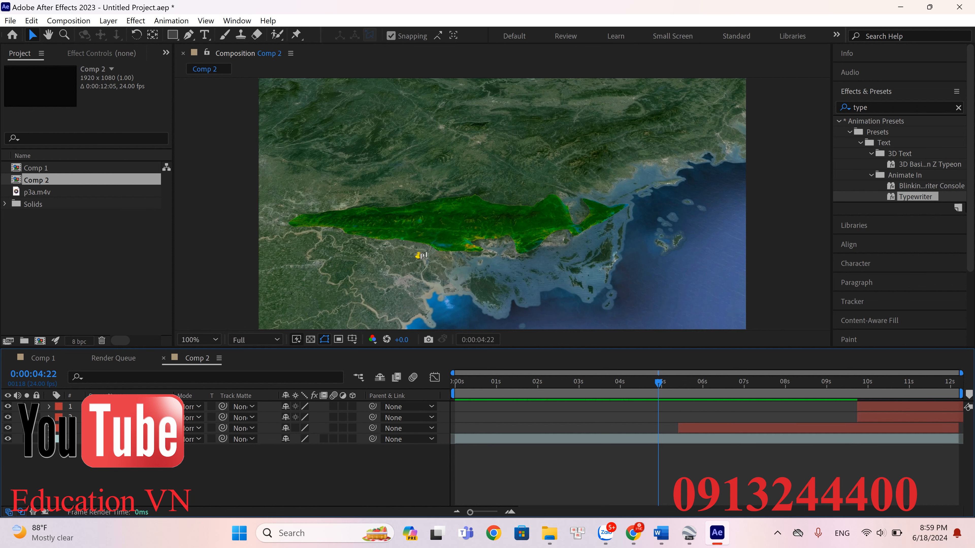
{"action": "key", "text": "ctrl+Up"}
{"action": "key", "text": "Delete"}
{"action": "key", "text": "ctrl+Up"}
{"action": "key", "text": "Delete"}
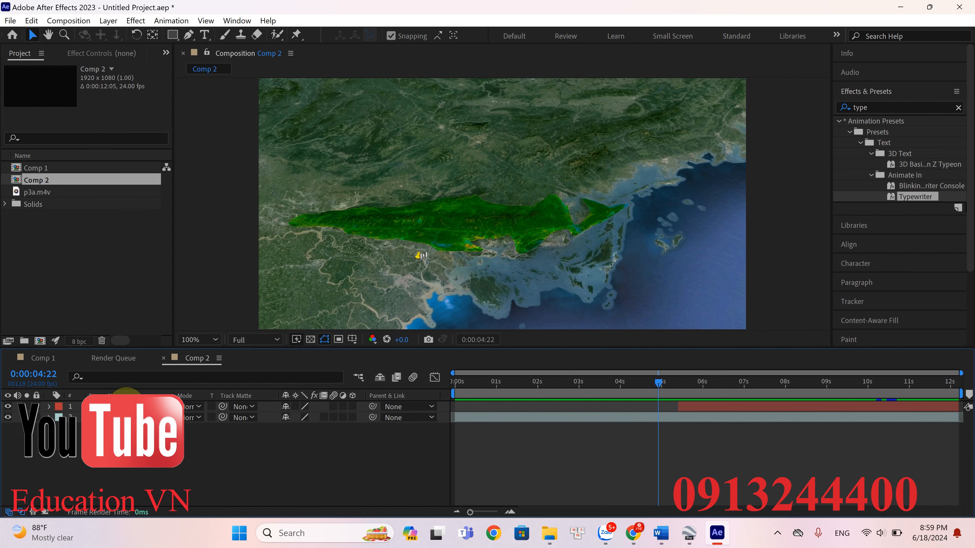
Move the current time to 0:00:07:07, at the green solid's last Opacity keyframe.
{"action": "left_click_drag", "start_coordinate": [662, 377], "coordinate": [733, 414]}
{"action": "left_click", "coordinate": [46, 409]}
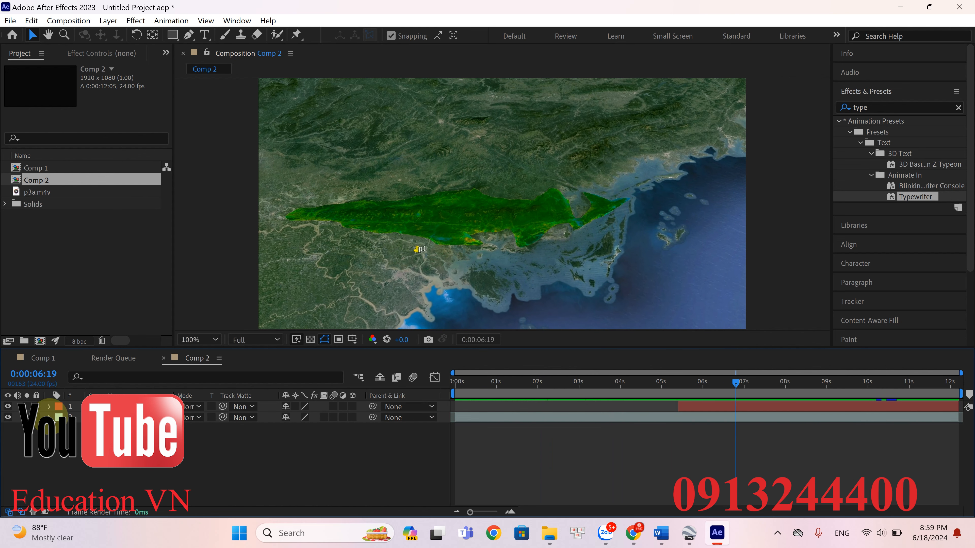
{"action": "left_click", "coordinate": [48, 406]}
{"action": "left_click_drag", "start_coordinate": [733, 391], "coordinate": [756, 398]}
{"action": "left_click", "coordinate": [45, 414]}
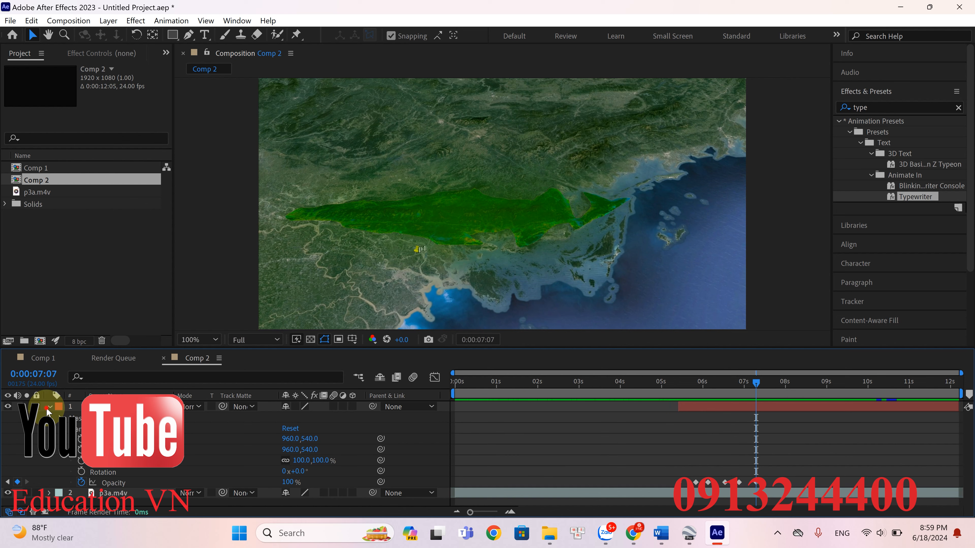
{"action": "left_click", "coordinate": [49, 408]}
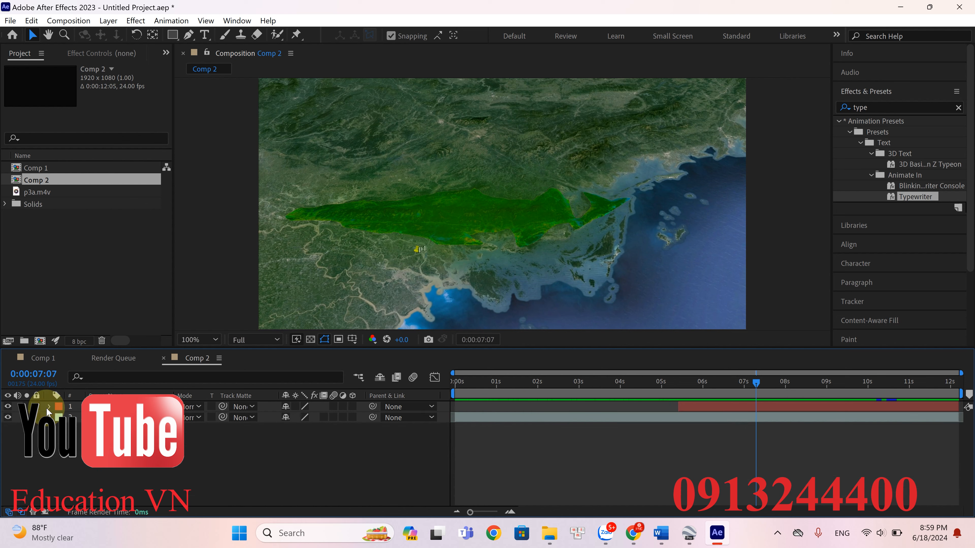
Add a new shape layer and trim its in point to 0:00:07:07.
{"action": "right_click", "coordinate": [127, 467]}
{"action": "mouse_move", "coordinate": [262, 310]}
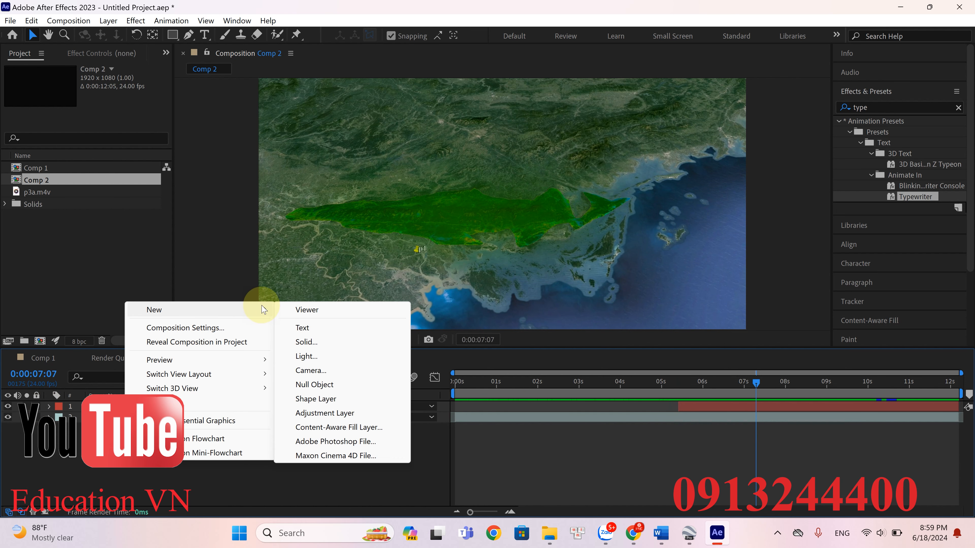
{"action": "left_click", "coordinate": [332, 399]}
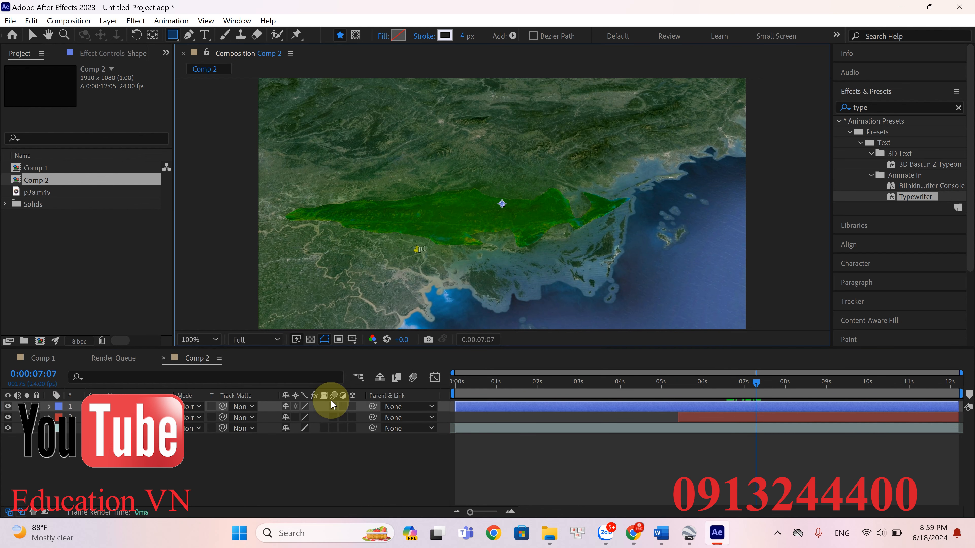
{"action": "mouse_move", "coordinate": [757, 381]}
{"action": "left_mouse_down"}
{"action": "mouse_move", "coordinate": [659, 391]}
{"action": "mouse_move", "coordinate": [755, 396]}
{"action": "left_mouse_up"}
{"action": "left_click", "coordinate": [50, 418]}
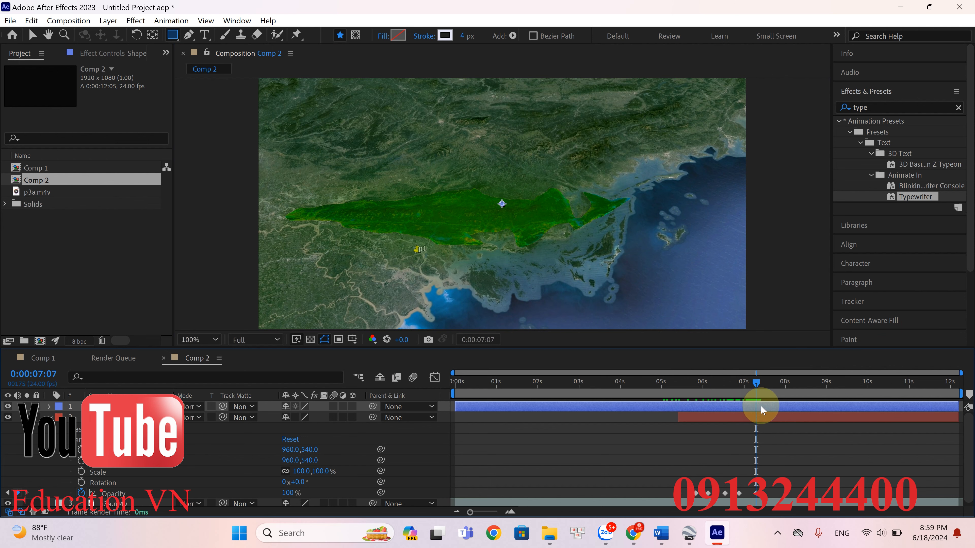
{"action": "key", "text": "alt+bracketleft"}
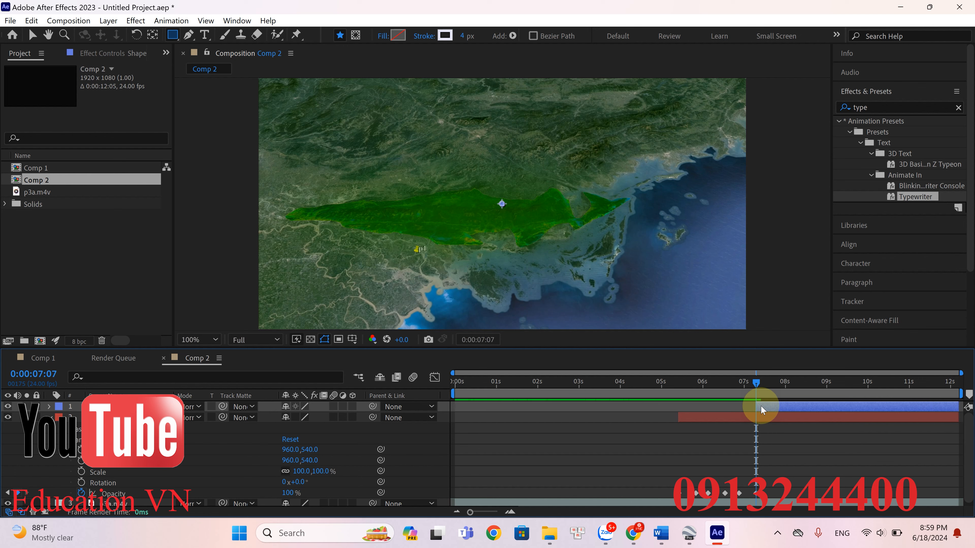
{"action": "mouse_move", "coordinate": [755, 387]}
{"action": "left_mouse_down"}
{"action": "mouse_move", "coordinate": [676, 386]}
{"action": "mouse_move", "coordinate": [774, 391]}
{"action": "mouse_move", "coordinate": [754, 394]}
{"action": "left_mouse_up"}
{"action": "left_click", "coordinate": [464, 206]}
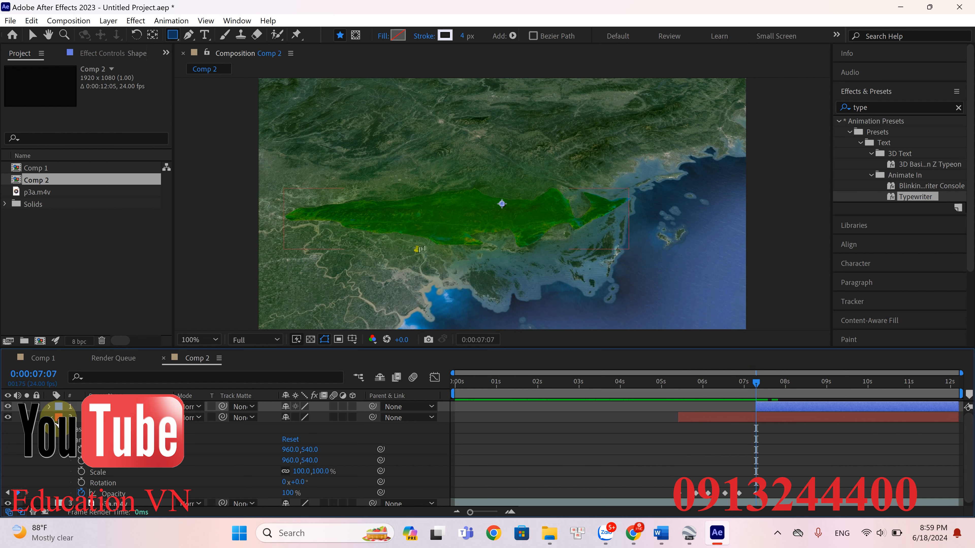
{"action": "left_click", "coordinate": [48, 418]}
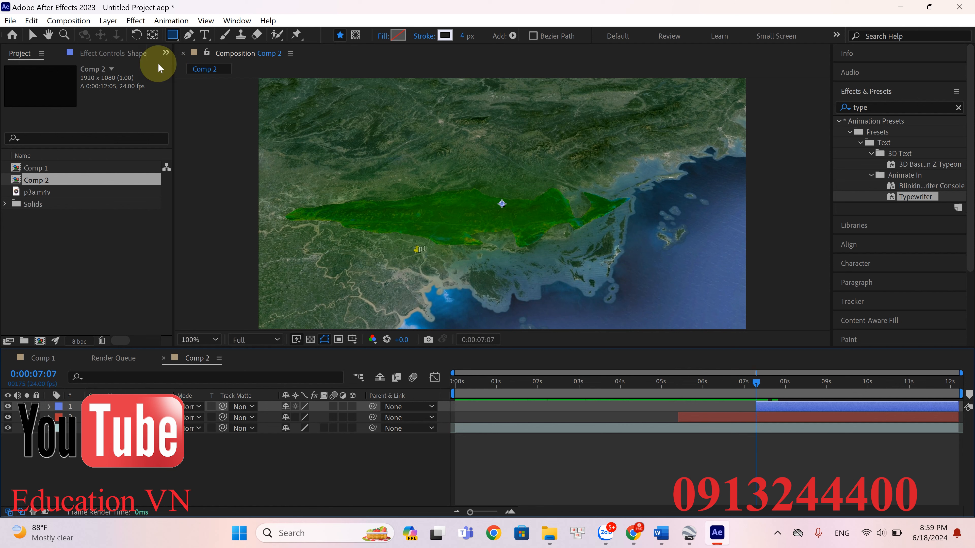
Draw a two-segment callout line with the Pen tool from the green region down and across the sea, with a 5 px stroke.
{"action": "left_click", "coordinate": [188, 35]}
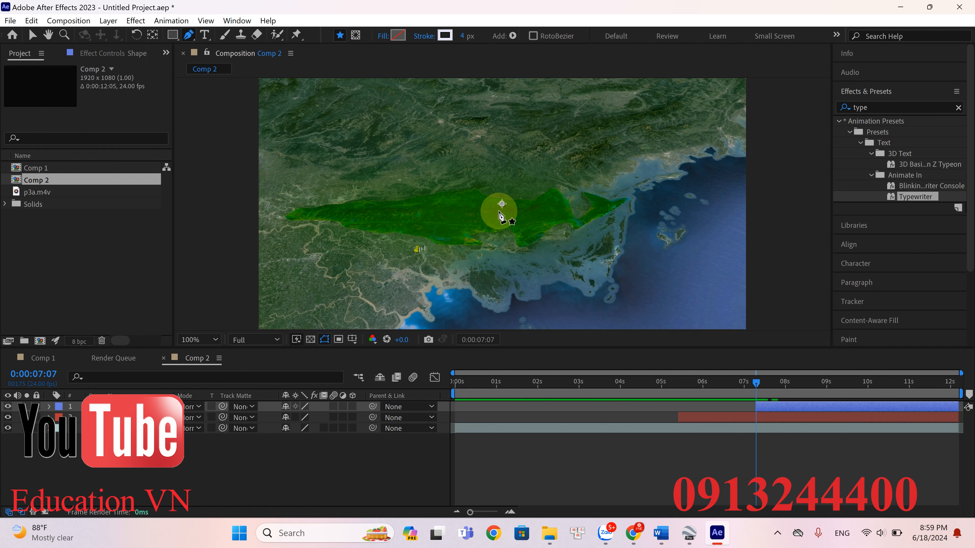
{"action": "left_click", "coordinate": [493, 213]}
{"action": "left_click", "coordinate": [526, 310]}
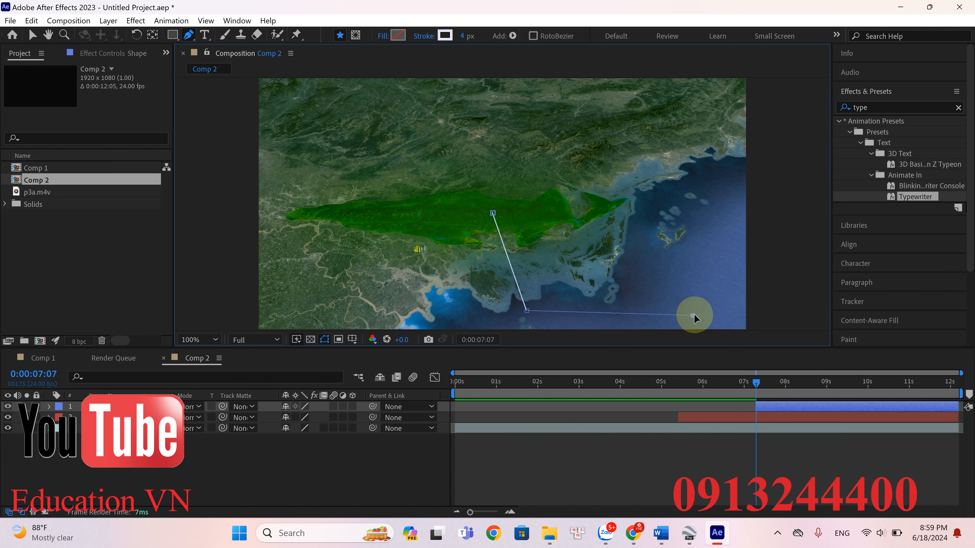
{"action": "left_click_drag", "start_coordinate": [693, 314], "coordinate": [691, 310]}
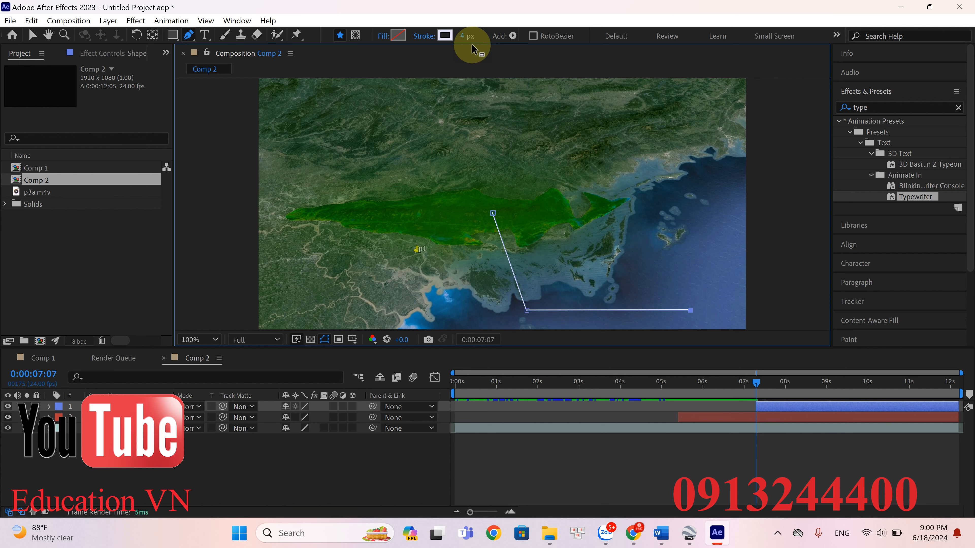
{"action": "mouse_move", "coordinate": [463, 37]}
{"action": "left_mouse_down"}
{"action": "mouse_move", "coordinate": [484, 37]}
{"action": "mouse_move", "coordinate": [463, 35]}
{"action": "mouse_move", "coordinate": [470, 41]}
{"action": "left_mouse_up"}
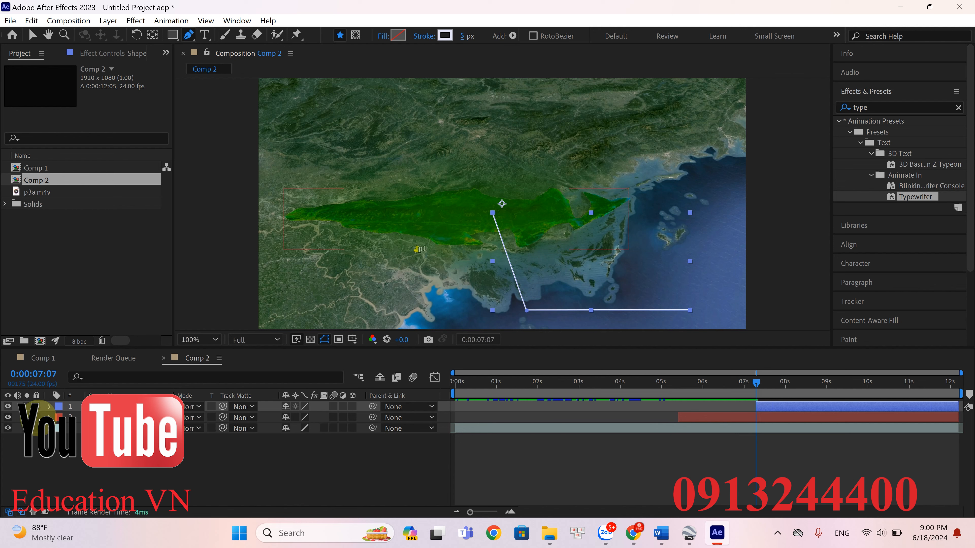
Add Trim Paths to the callout line's shape layer.
{"action": "left_click", "coordinate": [49, 407]}
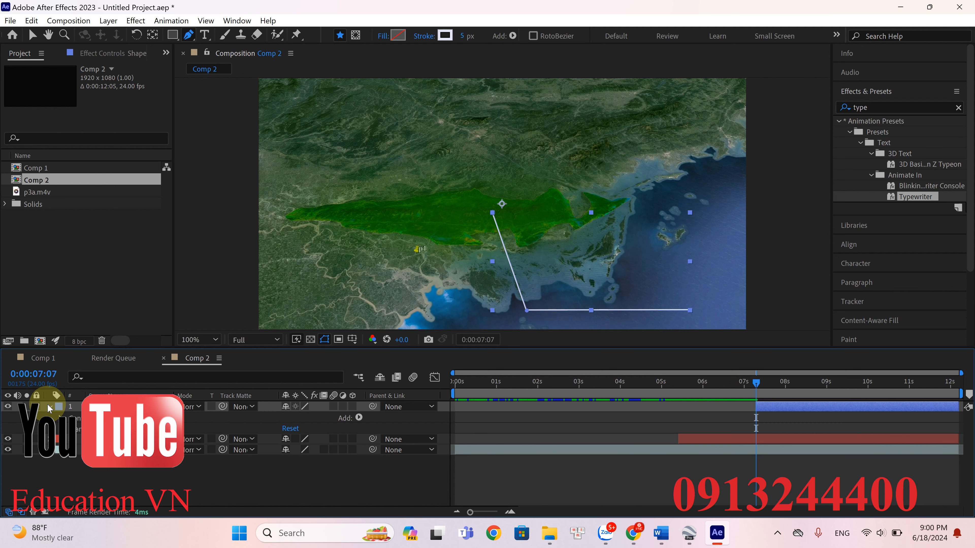
{"action": "left_click", "coordinate": [359, 418]}
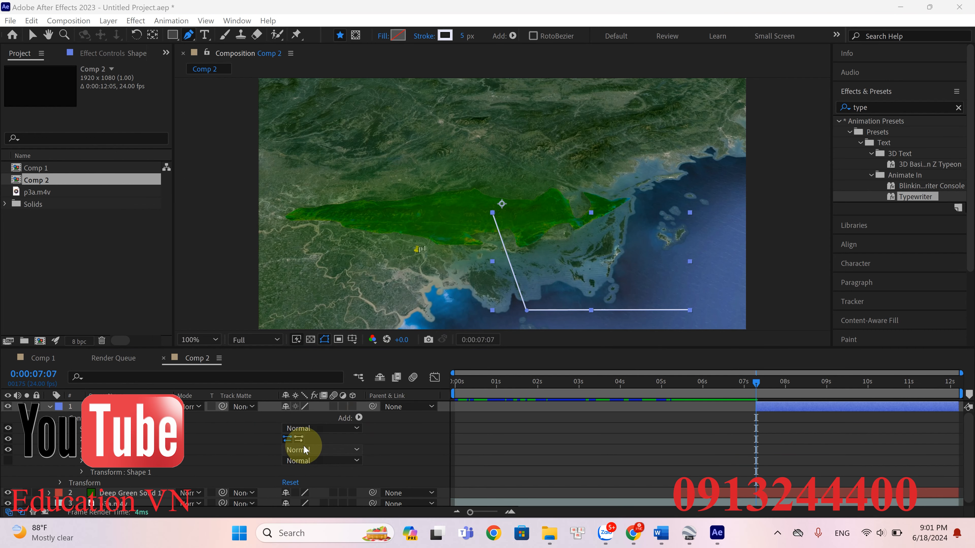
{"action": "left_click", "coordinate": [359, 418]}
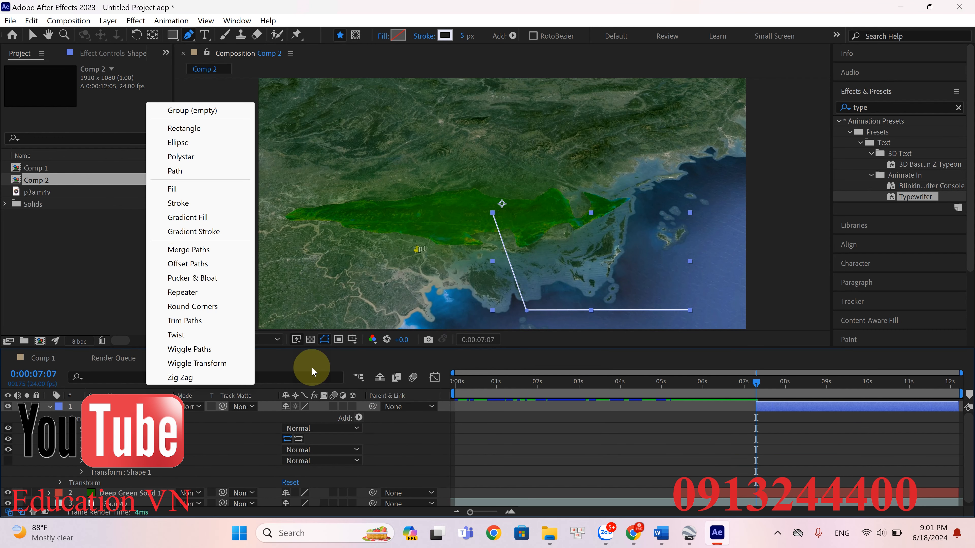
{"action": "left_click", "coordinate": [196, 322]}
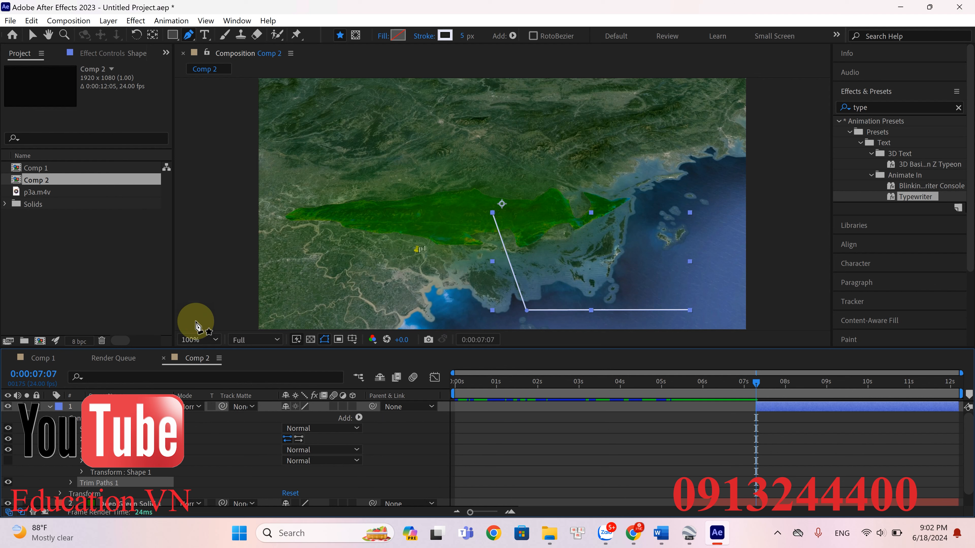
Keyframe the Trim Paths End value at 0% at 0:00:07:07.
{"action": "left_click", "coordinate": [73, 480]}
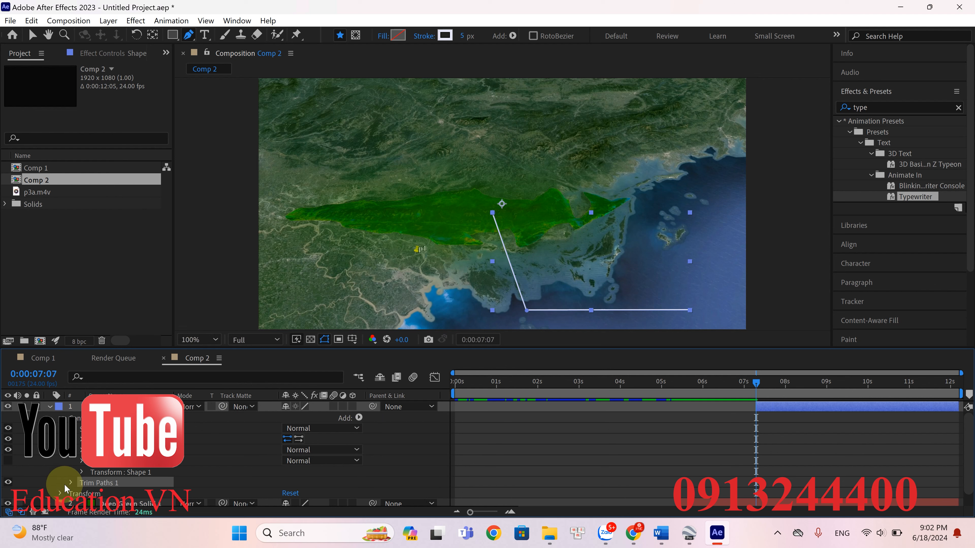
{"action": "left_click", "coordinate": [69, 484]}
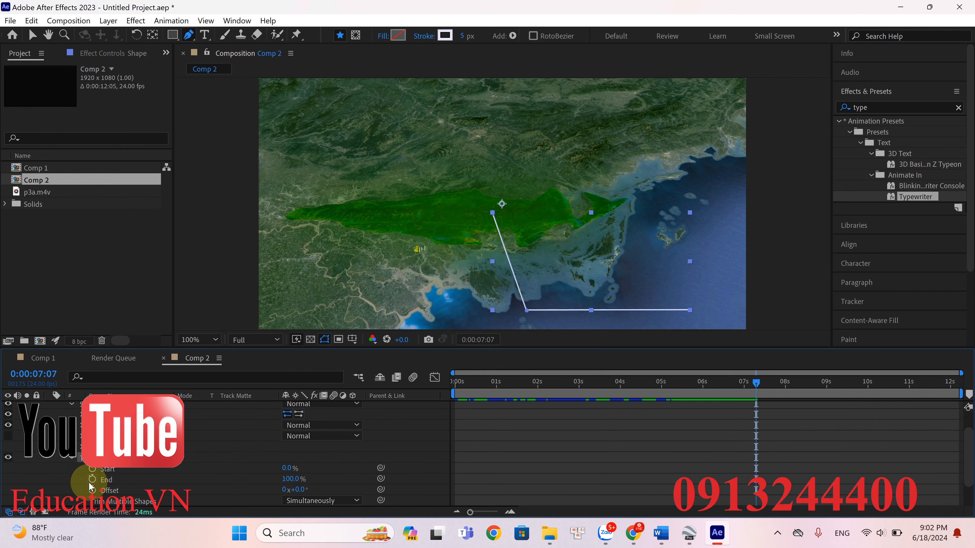
{"action": "scroll", "coordinate": [806, 448], "scroll_direction": "up", "scroll_amount": 1}
{"action": "scroll", "coordinate": [131, 495], "scroll_direction": "down", "scroll_amount": 2}
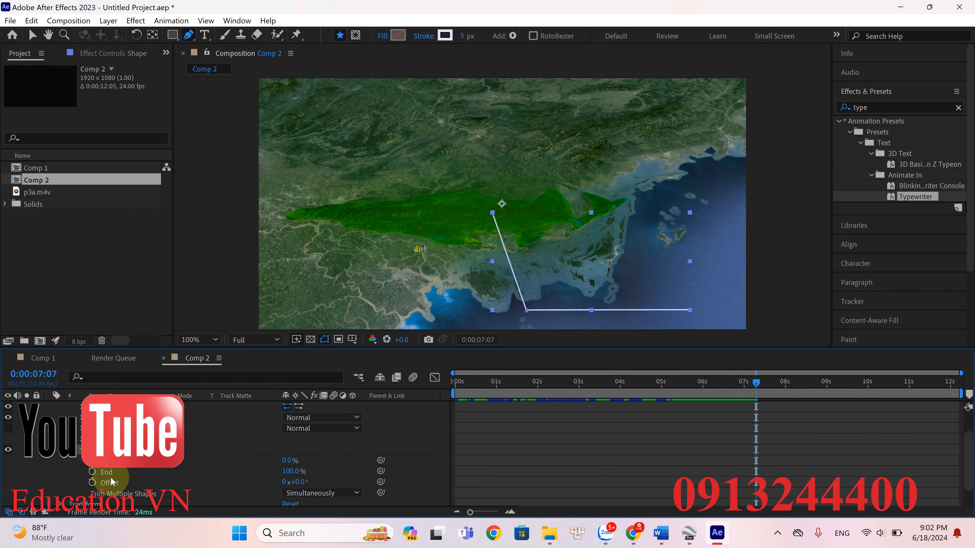
{"action": "left_click", "coordinate": [92, 471]}
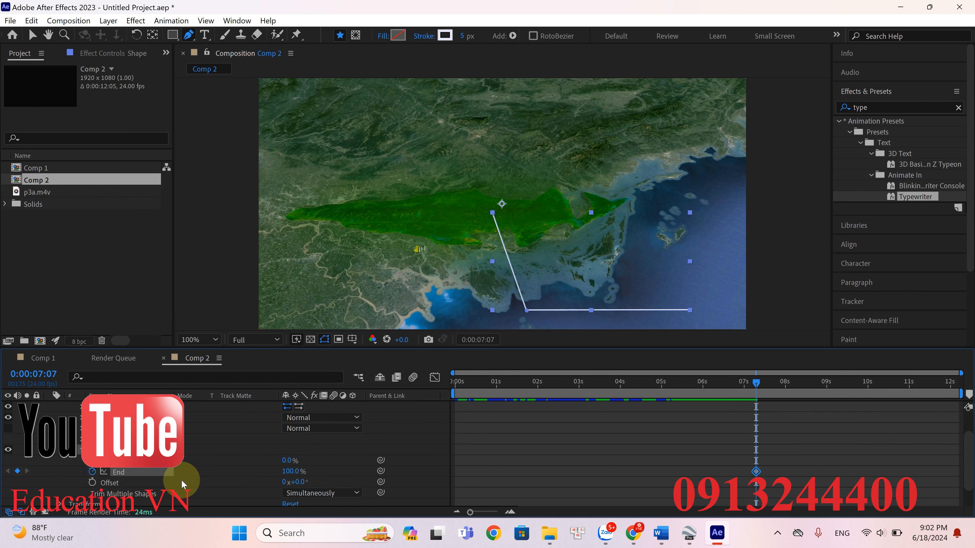
{"action": "type", "text": "0"}
{"action": "key", "text": "Return"}
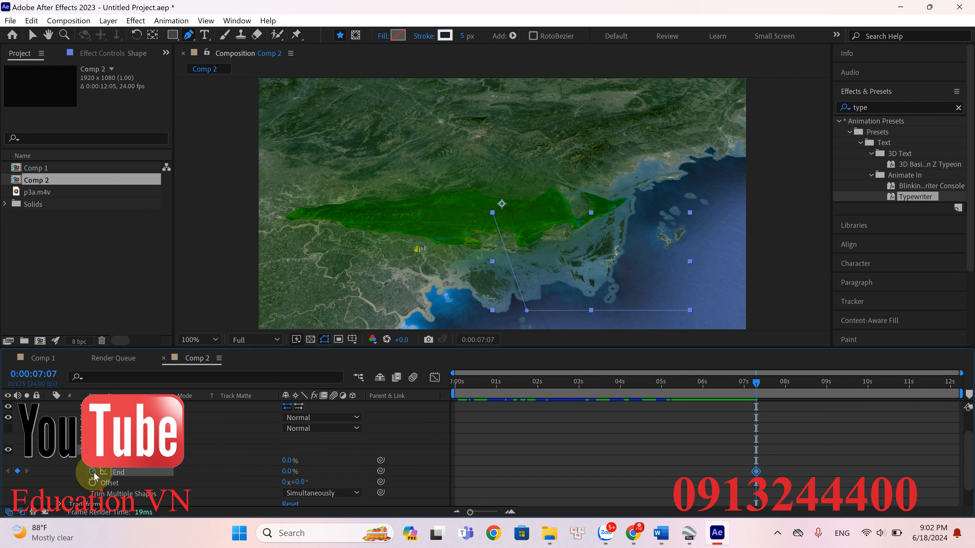
Set a second Trim Paths End keyframe of 100% at 0:00:08:02.
{"action": "scroll", "coordinate": [770, 413], "scroll_direction": "up", "scroll_amount": 1}
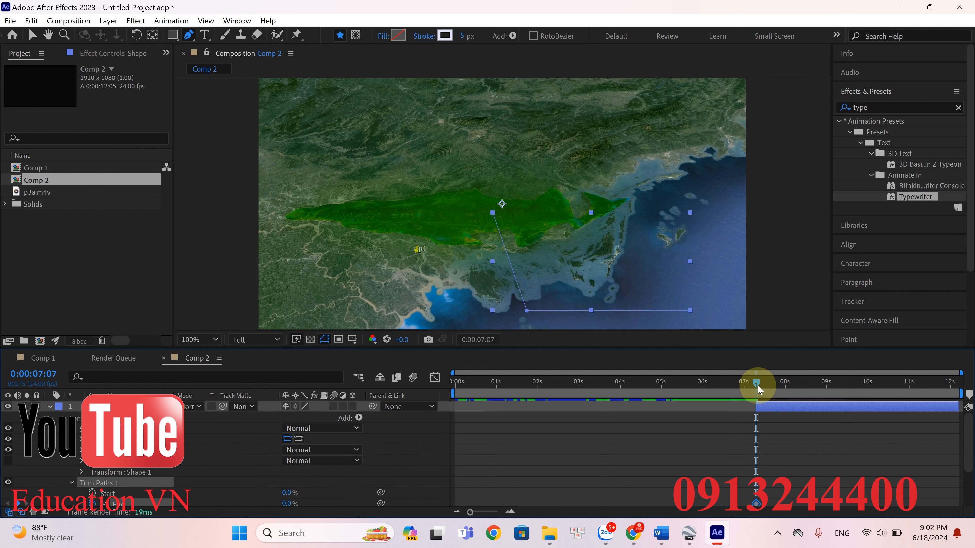
{"action": "left_click_drag", "start_coordinate": [756, 383], "coordinate": [789, 389]}
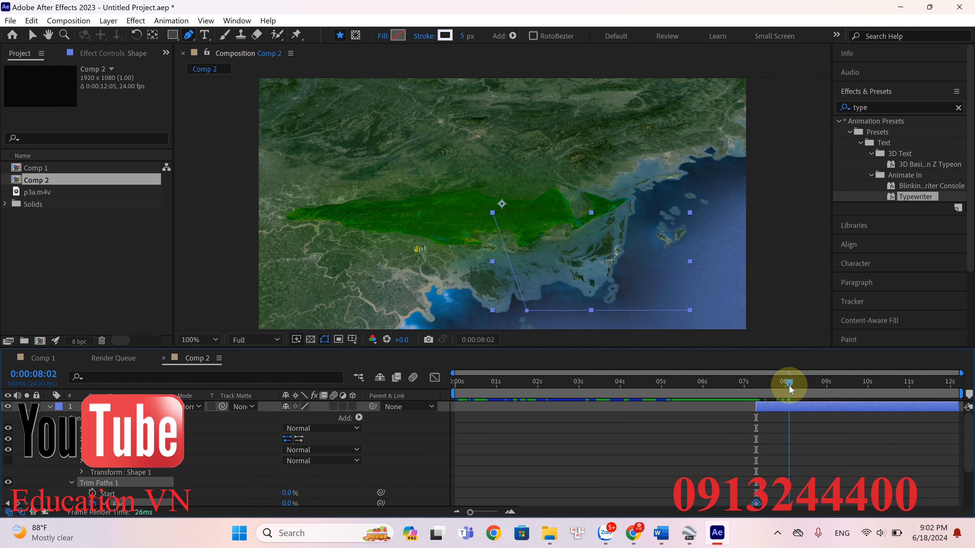
{"action": "scroll", "coordinate": [27, 476], "scroll_direction": "down", "scroll_amount": 1}
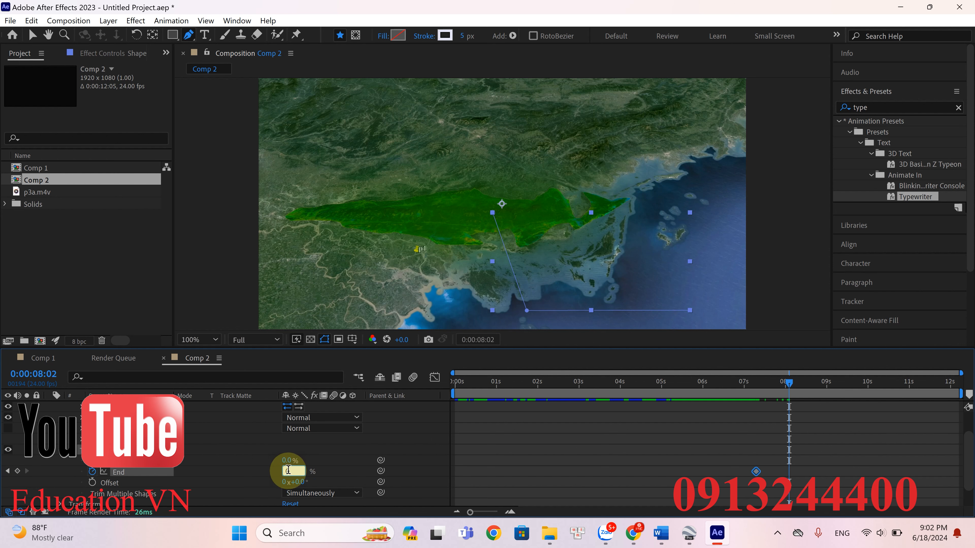
{"action": "type", "text": "00"}
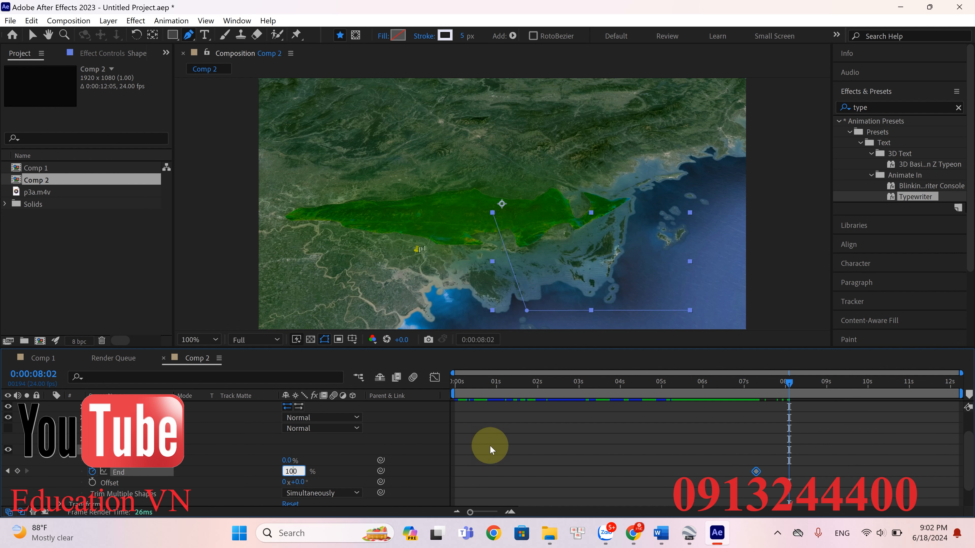
{"action": "left_click", "coordinate": [601, 423]}
Preview the callout line's drawing animation from 0:00:05:19.
{"action": "left_click_drag", "start_coordinate": [793, 383], "coordinate": [693, 389]}
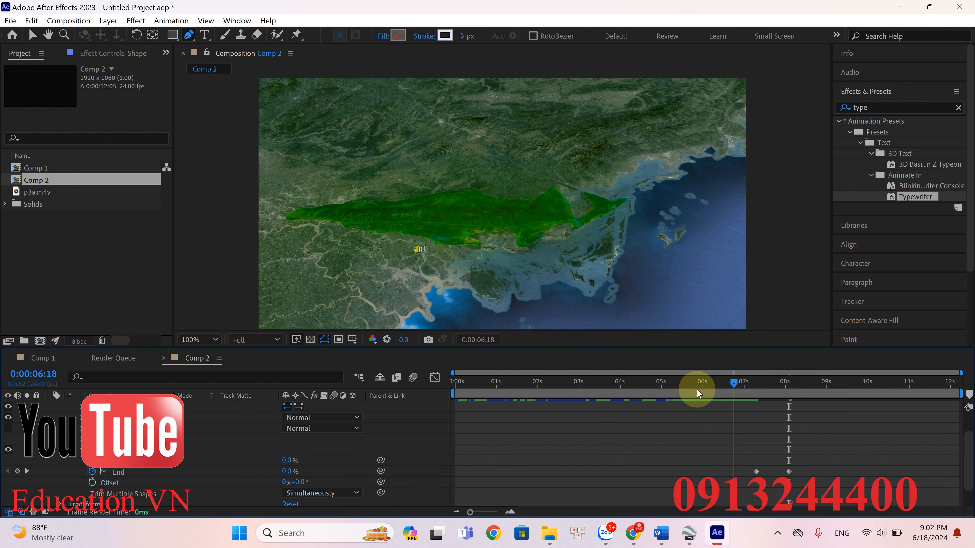
{"action": "scroll", "coordinate": [691, 390], "scroll_direction": "down", "scroll_amount": 2}
{"action": "key", "text": "space"}
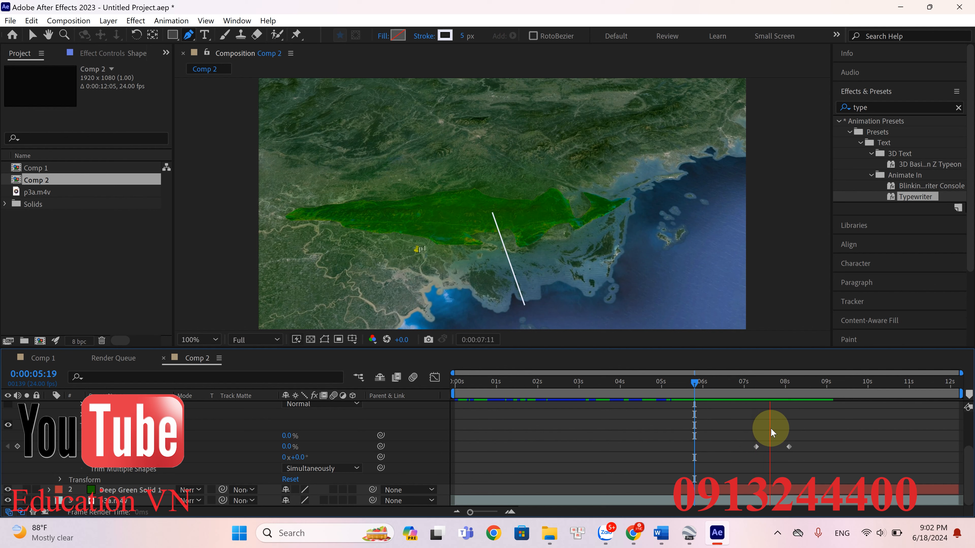
{"action": "key", "text": "space"}
{"action": "key", "text": "g"}
{"action": "scroll", "coordinate": [771, 427], "scroll_direction": "up", "scroll_amount": 3}
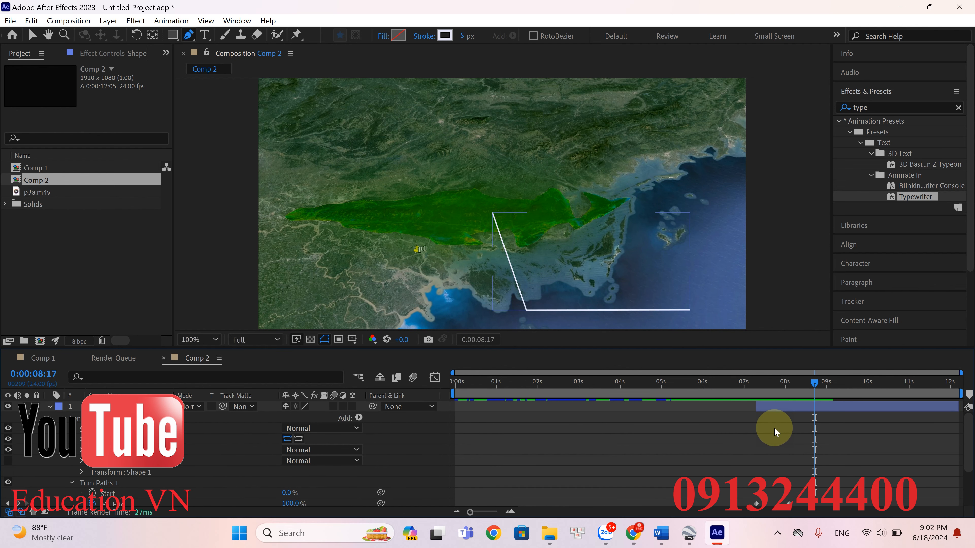
Collapse the callout line layer's properties and create a new shape layer in Comp 2.
{"action": "left_click", "coordinate": [51, 412]}
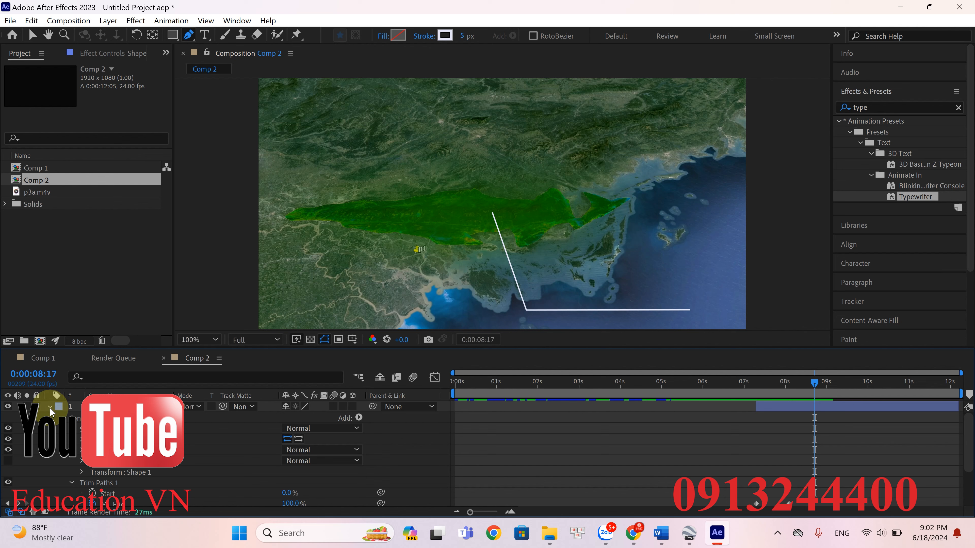
{"action": "left_click", "coordinate": [50, 407]}
{"action": "right_click", "coordinate": [76, 453]}
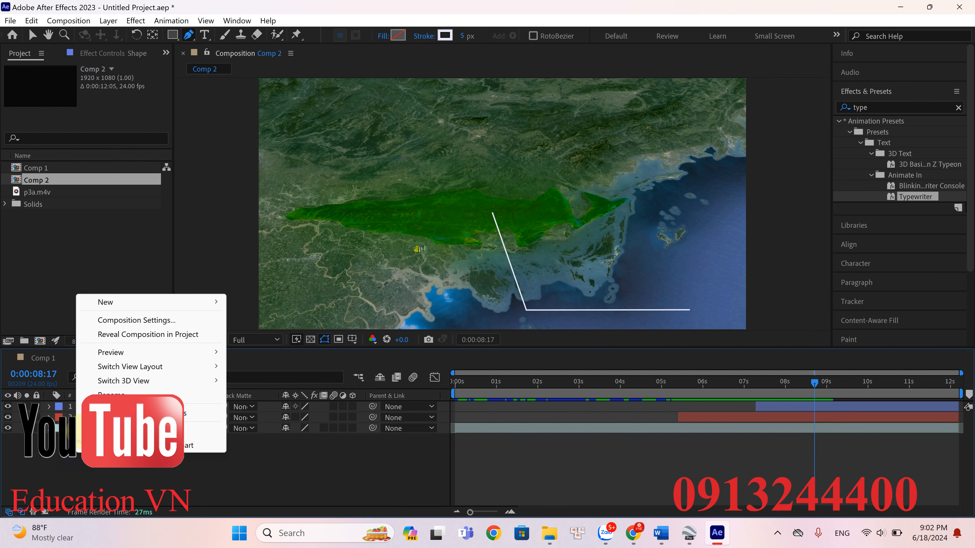
{"action": "mouse_move", "coordinate": [215, 302]}
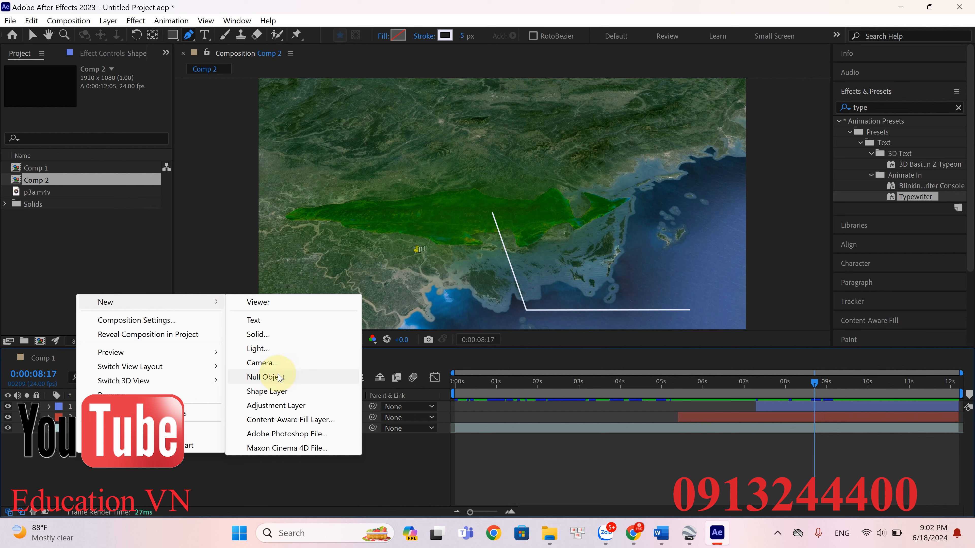
{"action": "left_click", "coordinate": [275, 391]}
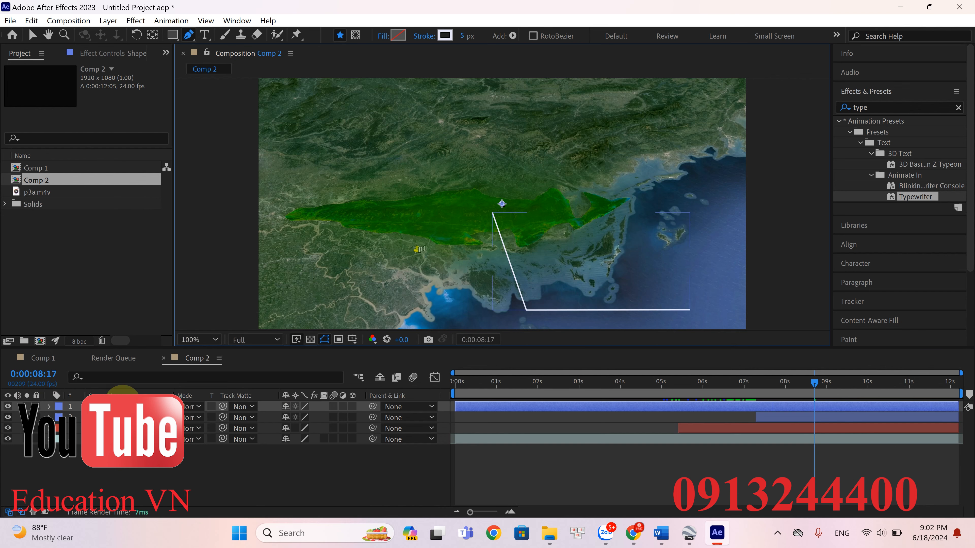
Add a rectangle path to the new empty shape layer.
{"action": "left_click", "coordinate": [507, 63]}
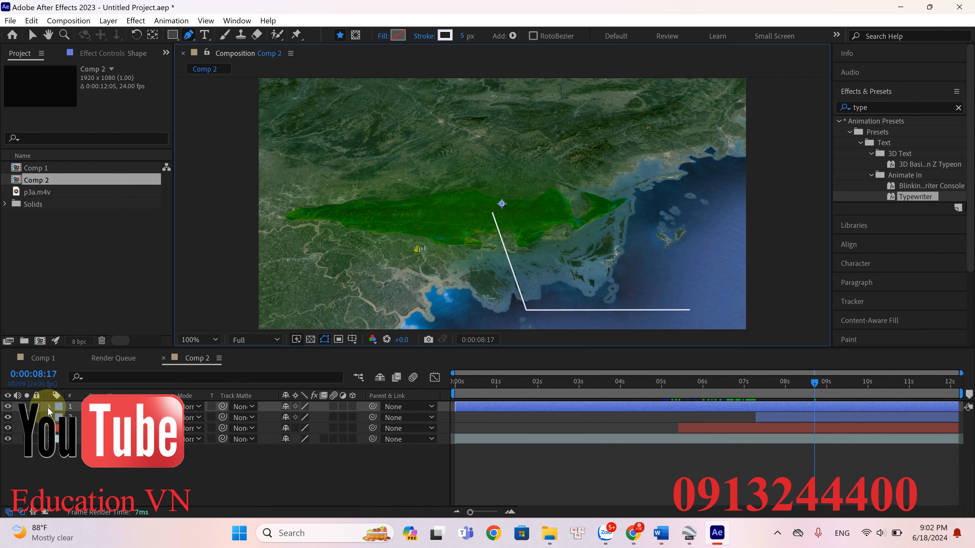
{"action": "left_click", "coordinate": [115, 403]}
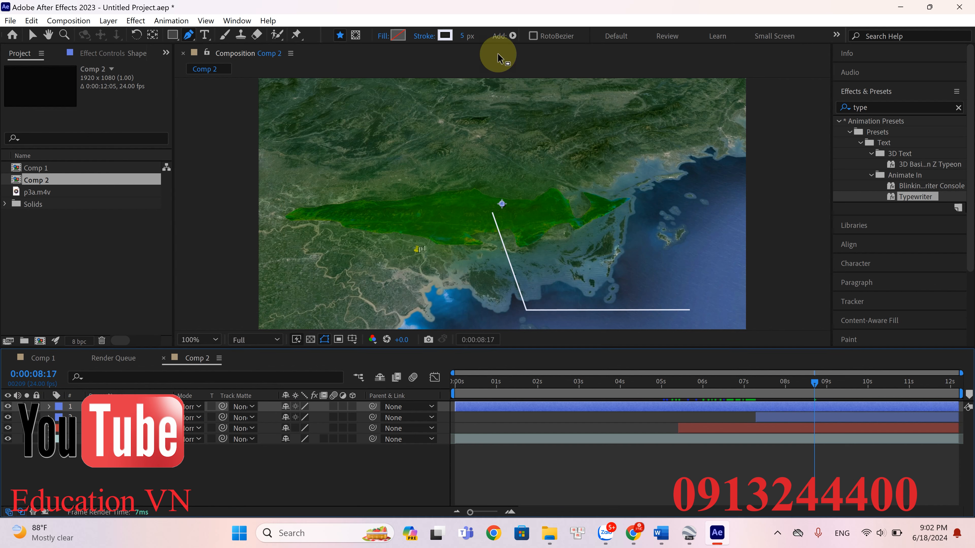
{"action": "left_click", "coordinate": [513, 37]}
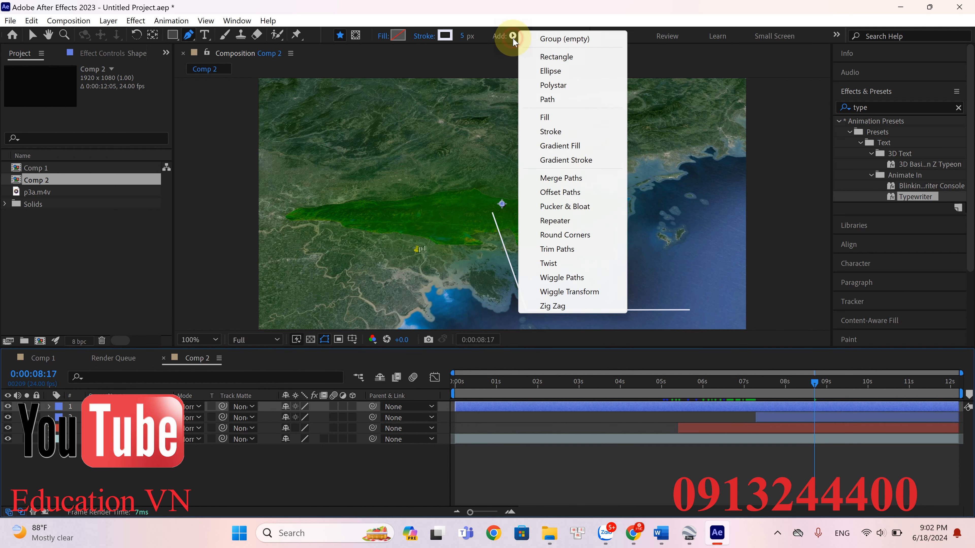
{"action": "left_click", "coordinate": [560, 57]}
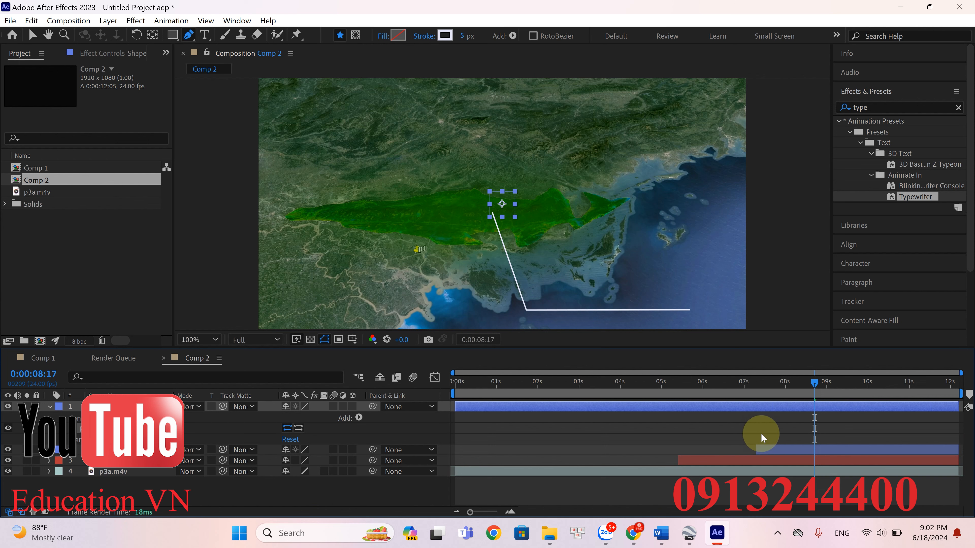
Trim the rectangle layer's in point to 0:00:08:02, matching the callout line's second Trim Paths End keyframe.
{"action": "left_click", "coordinate": [50, 451]}
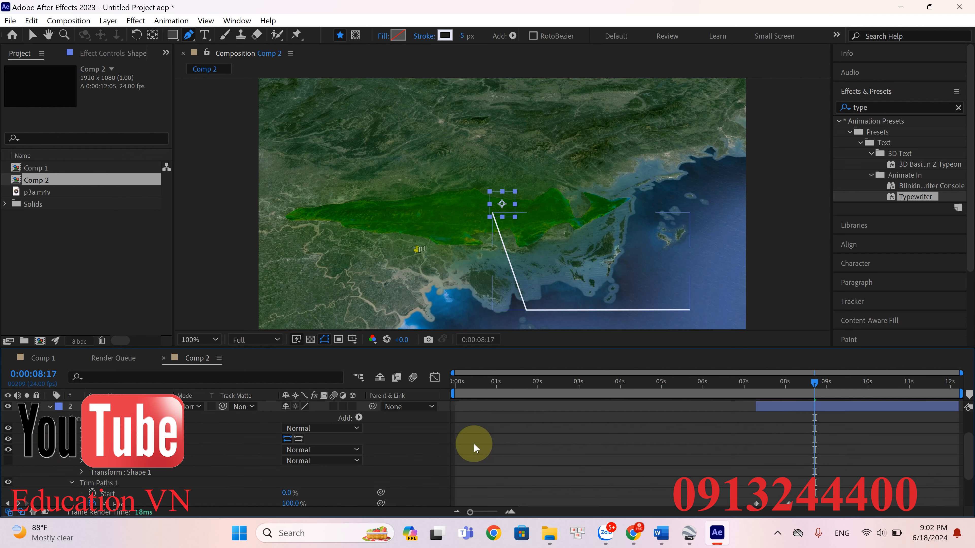
{"action": "left_click_drag", "start_coordinate": [819, 382], "coordinate": [791, 385]}
{"action": "left_click", "coordinate": [808, 419]}
{"action": "key", "text": "ctrl+v"}
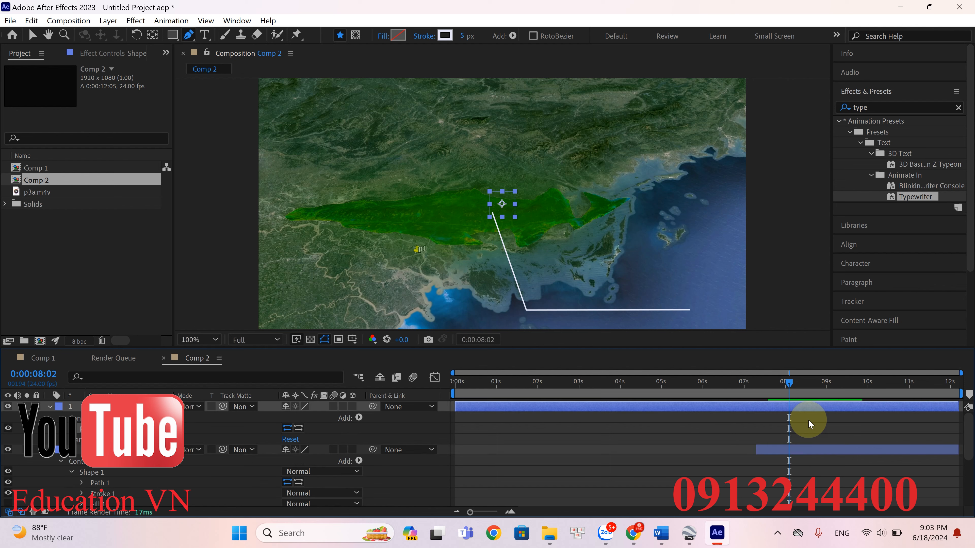
{"action": "scroll", "coordinate": [808, 419], "scroll_direction": "down", "scroll_amount": 3}
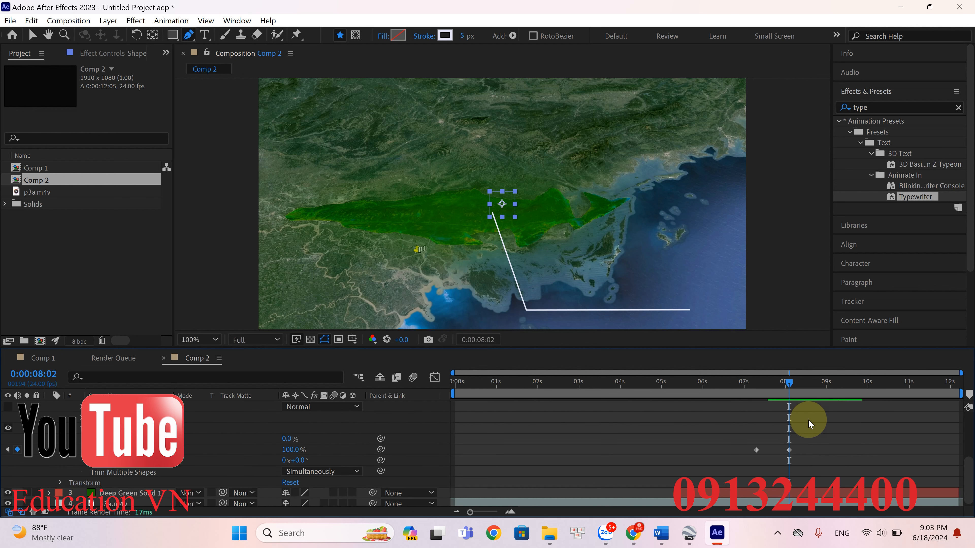
{"action": "scroll", "coordinate": [799, 454], "scroll_direction": "up", "scroll_amount": 3}
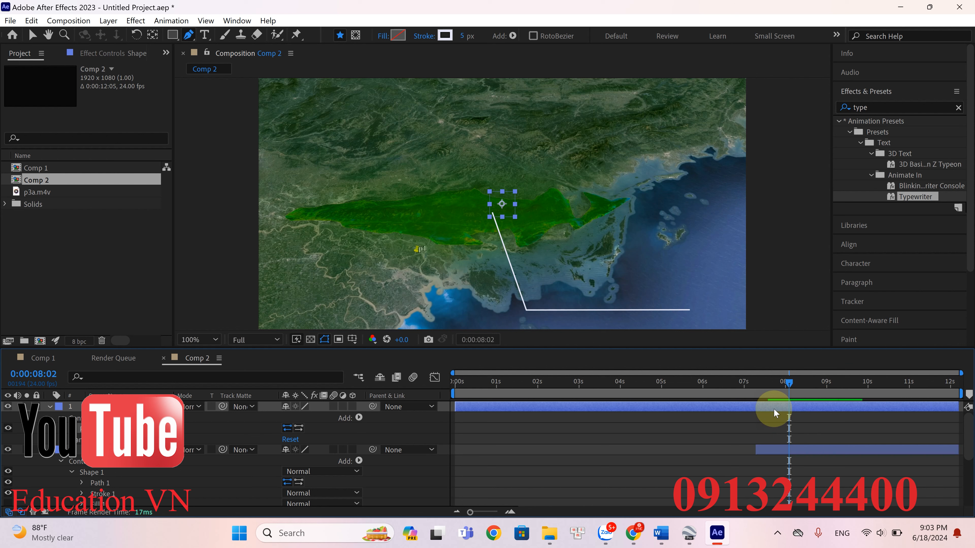
{"action": "key", "text": "alt+bracketleft"}
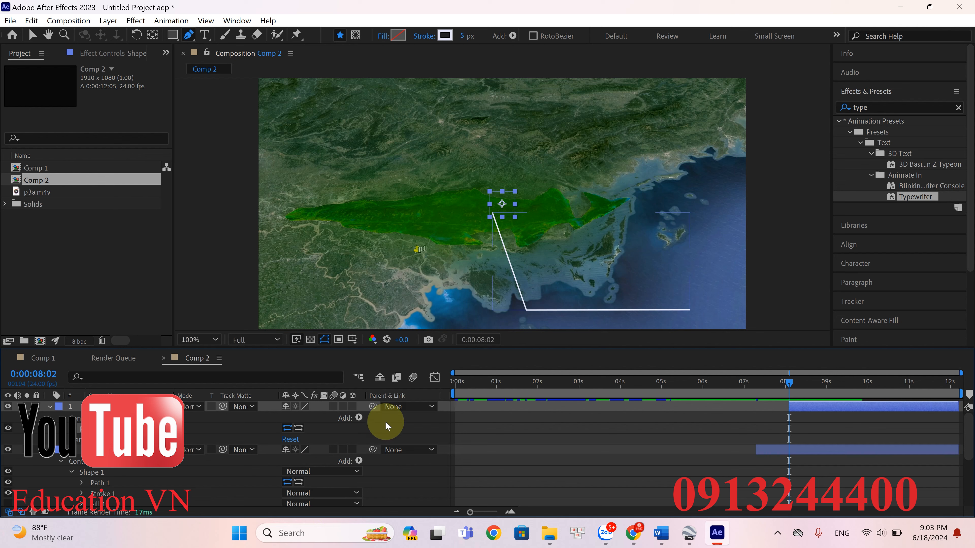
Add a stroke to the rectangle's shape layer and set its color to red.
{"action": "left_click", "coordinate": [359, 417]}
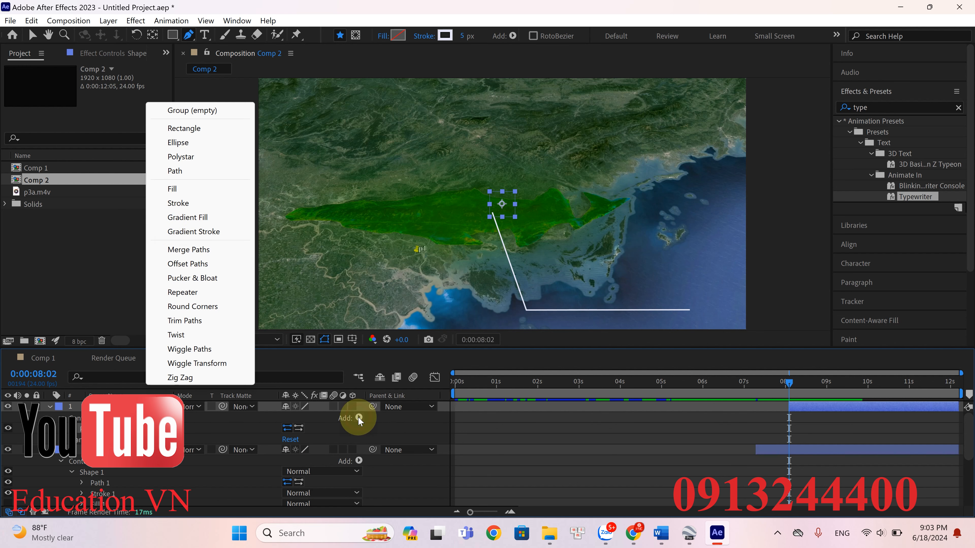
{"action": "left_click", "coordinate": [179, 204]}
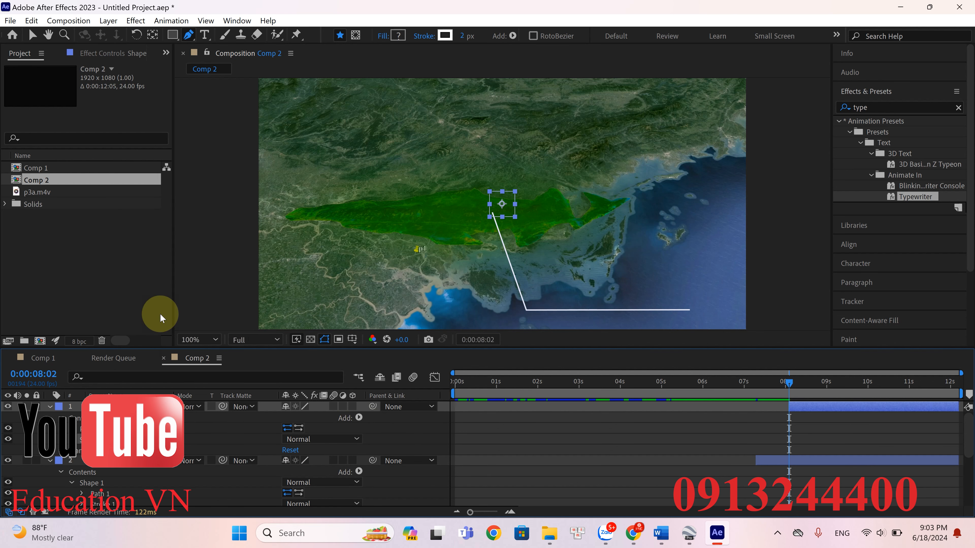
{"action": "scroll", "coordinate": [230, 453], "scroll_direction": "down", "scroll_amount": 3}
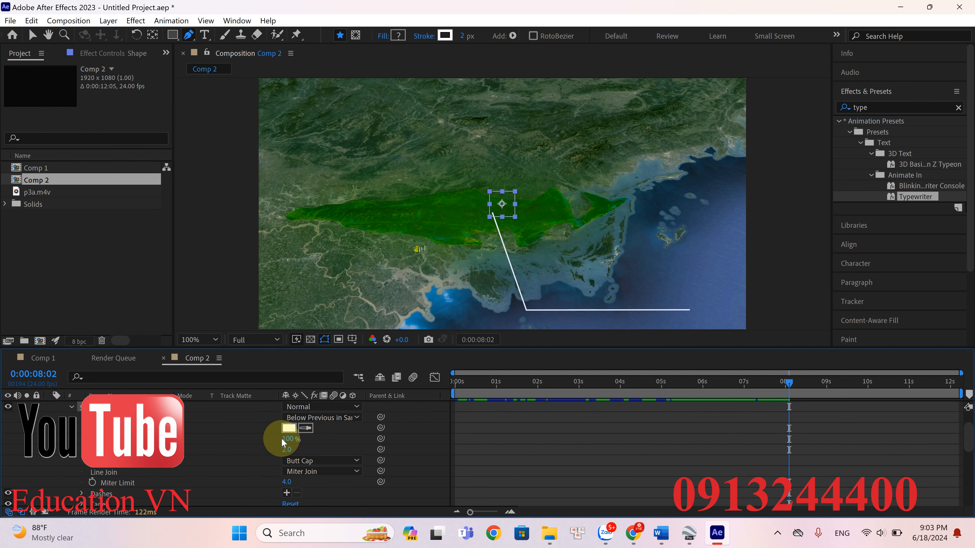
{"action": "left_click", "coordinate": [288, 429]}
{"action": "left_click", "coordinate": [581, 296]}
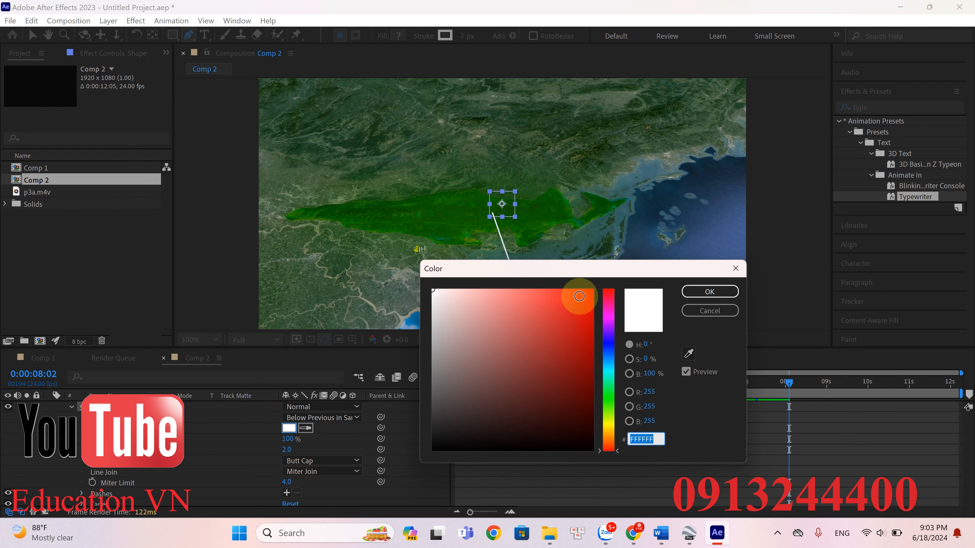
{"action": "left_click", "coordinate": [689, 295]}
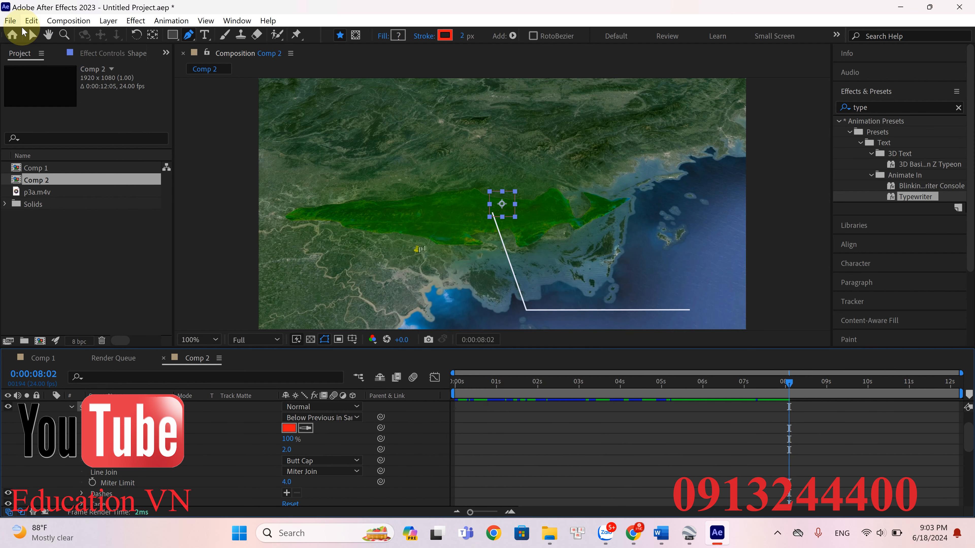
Move the rectangle with the Selection tool to just above the middle of the callout line's horizontal segment.
{"action": "left_click", "coordinate": [33, 37]}
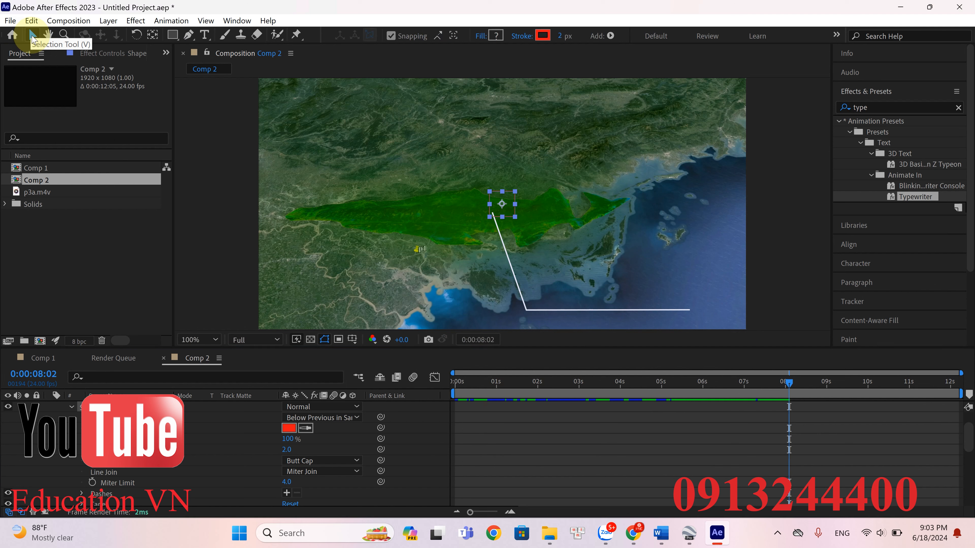
{"action": "left_click_drag", "start_coordinate": [504, 208], "coordinate": [607, 290]}
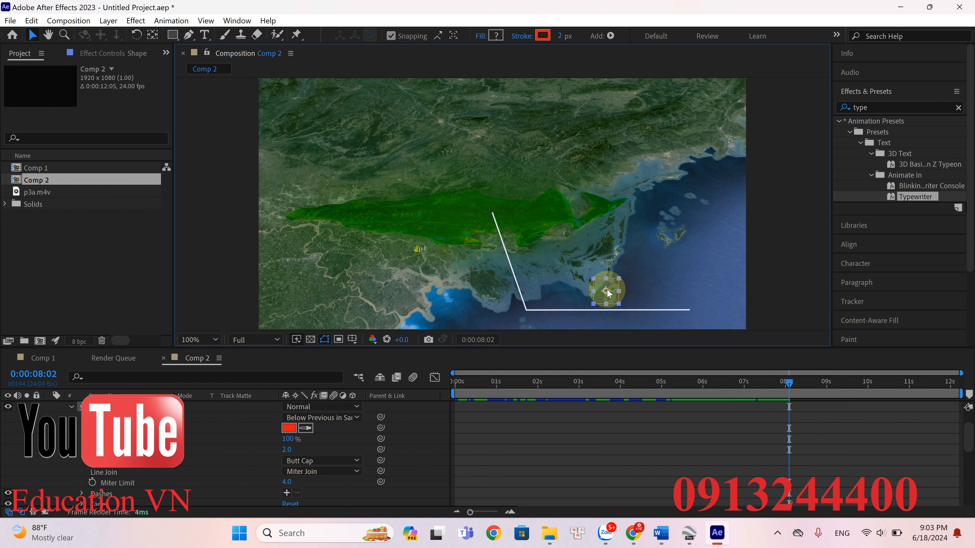
{"action": "left_click", "coordinate": [311, 339]}
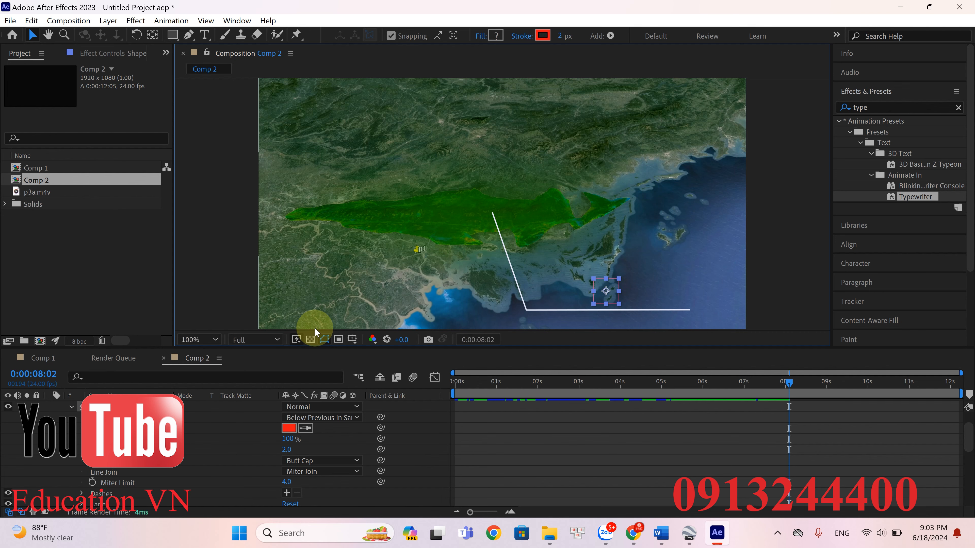
Examine the red rectangle's Size keyframes in Comp 1, with the playhead at the last one, 0:00:09:09.
{"action": "left_click", "coordinate": [43, 357]}
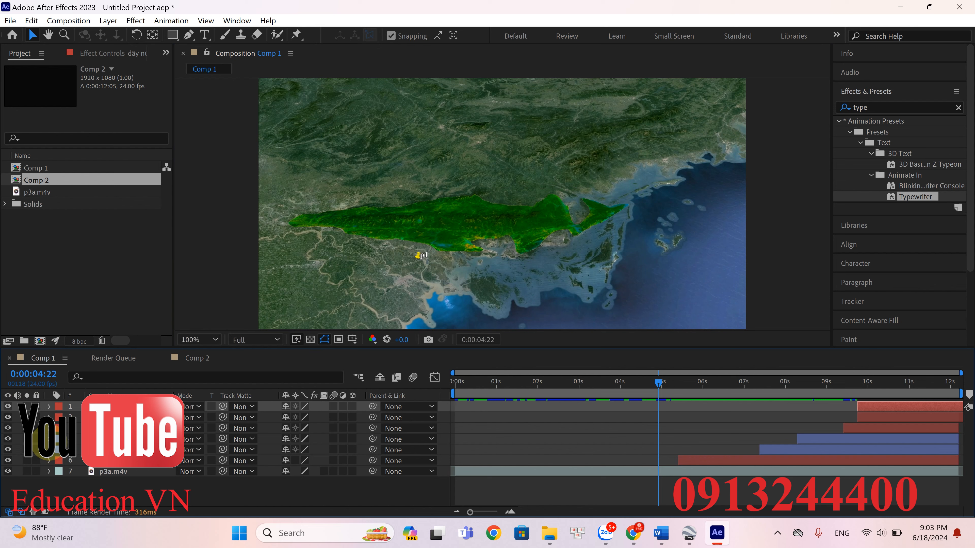
{"action": "left_click", "coordinate": [49, 439]}
{"action": "left_click", "coordinate": [680, 430]}
{"action": "left_click_drag", "start_coordinate": [670, 377], "coordinate": [840, 395]}
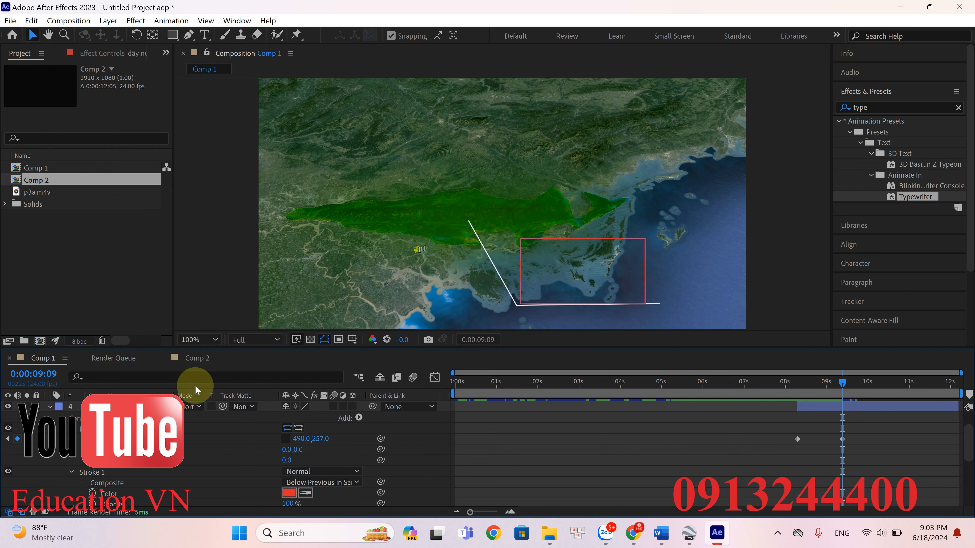
Return to Comp 2, reveal the rectangle path's properties and turn off Constrain Proportions for its Size.
{"action": "left_click", "coordinate": [204, 358]}
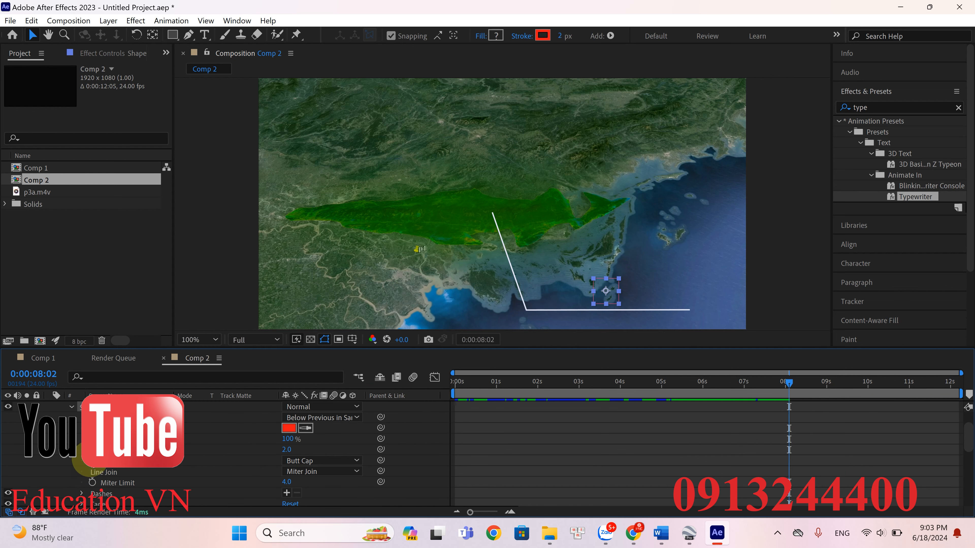
{"action": "scroll", "coordinate": [89, 467], "scroll_direction": "up", "scroll_amount": 3}
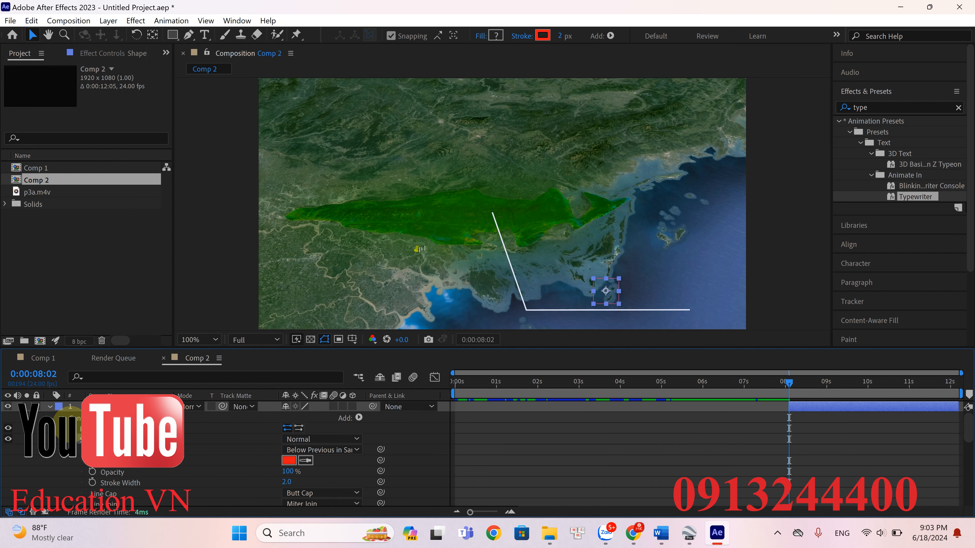
{"action": "scroll", "coordinate": [68, 432], "scroll_direction": "up", "scroll_amount": 3}
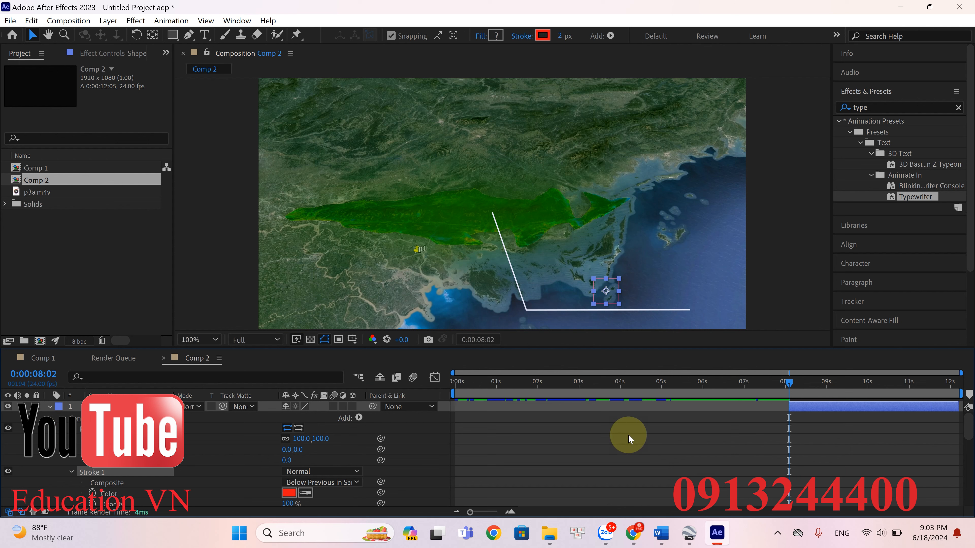
{"action": "left_click", "coordinate": [286, 439]}
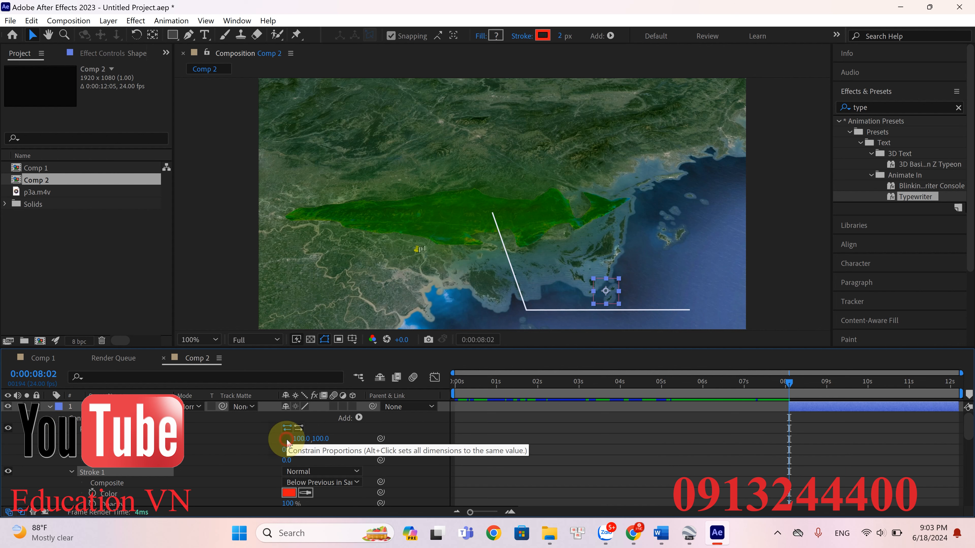
Check the rectangle's Size near its first keyframe in Comp 1, then return to Comp 2.
{"action": "left_click", "coordinate": [42, 358]}
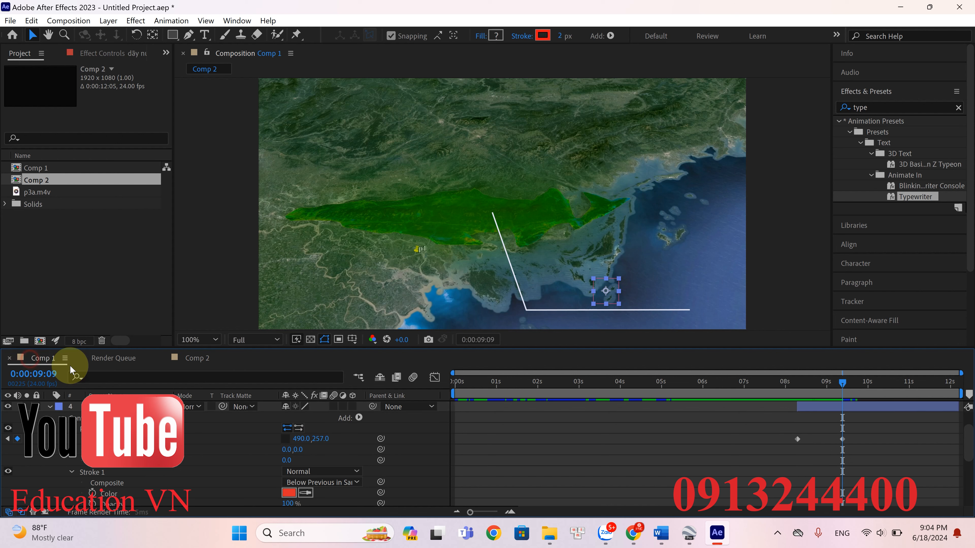
{"action": "left_click_drag", "start_coordinate": [842, 384], "coordinate": [797, 384]}
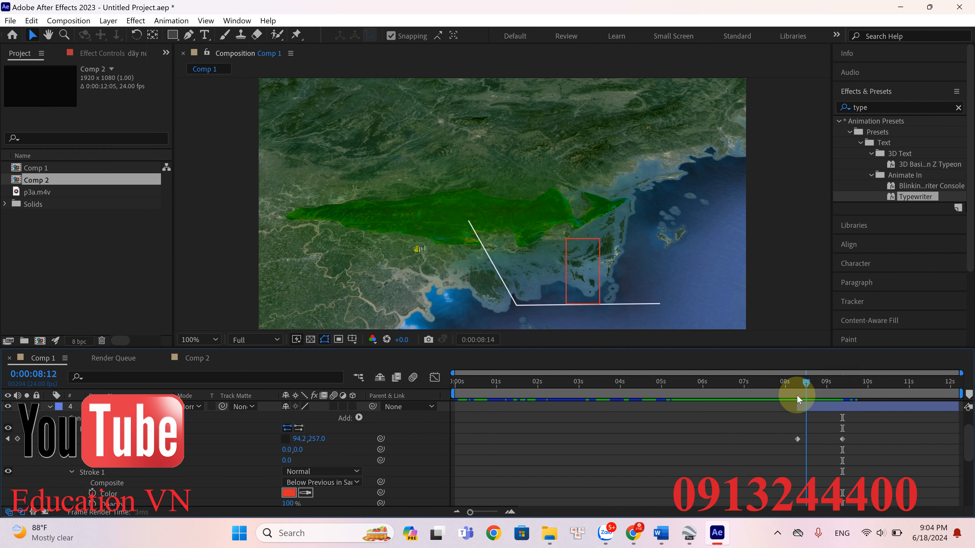
{"action": "left_click", "coordinate": [197, 358]}
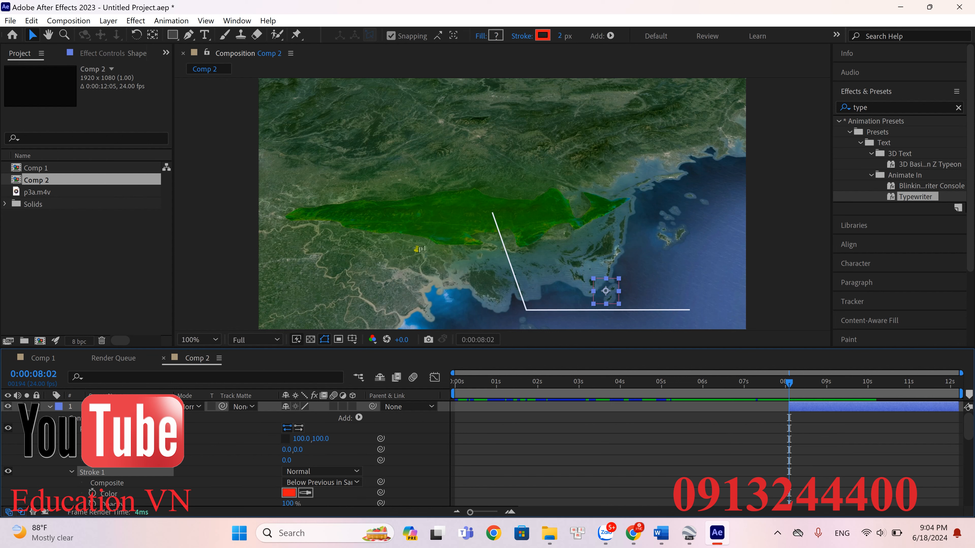
Set the rectangle path's Size to 0.0, 257.0 in Comp 2.
{"action": "left_click", "coordinate": [300, 439]}
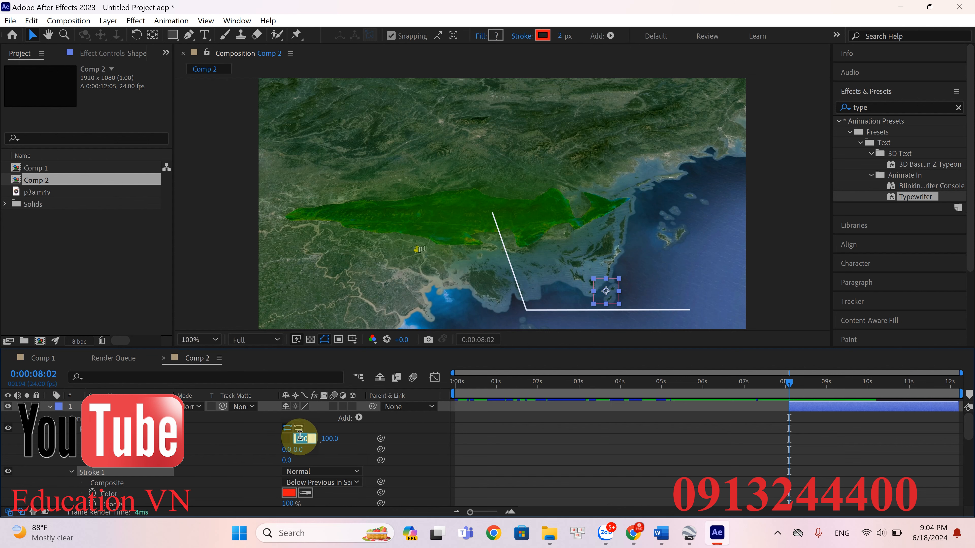
{"action": "type", "text": "0"}
{"action": "key", "text": "Return"}
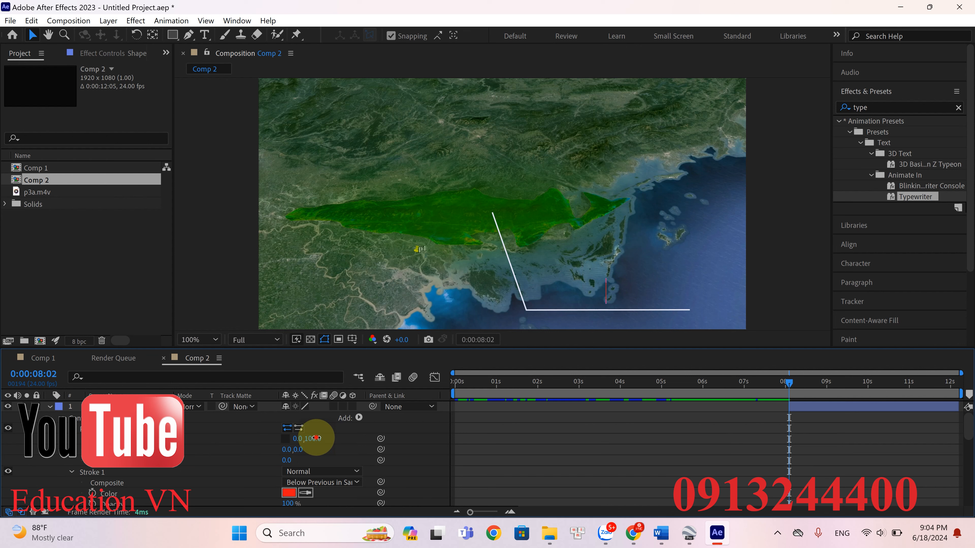
{"action": "type", "text": "257"}
{"action": "key", "text": "Return"}
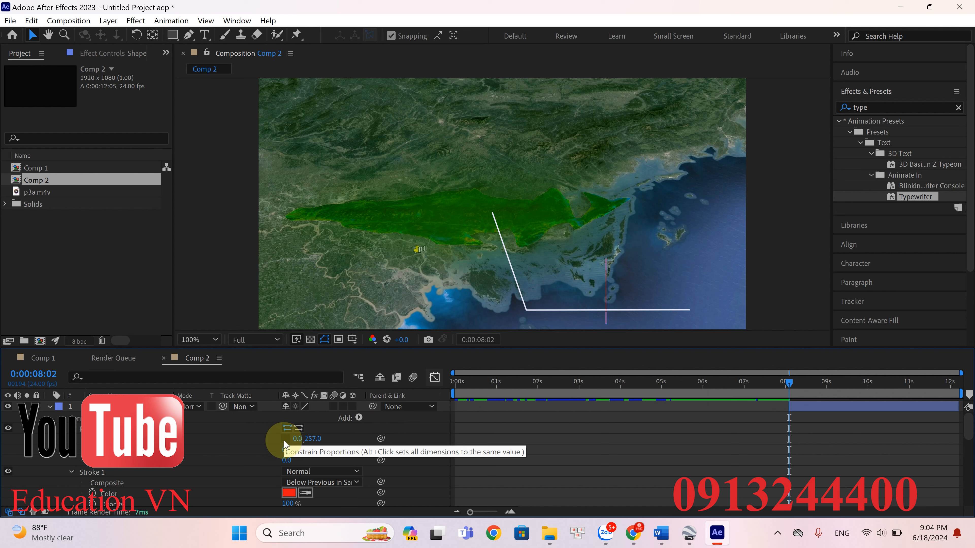
{"action": "left_click", "coordinate": [582, 298]}
{"action": "left_click", "coordinate": [309, 408]}
{"action": "left_click", "coordinate": [313, 440]}
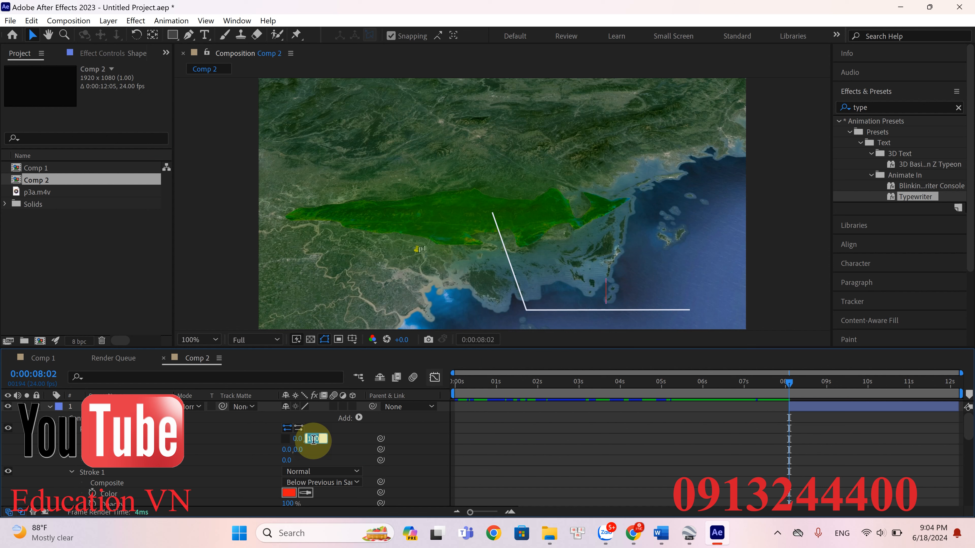
{"action": "type", "text": "257.0"}
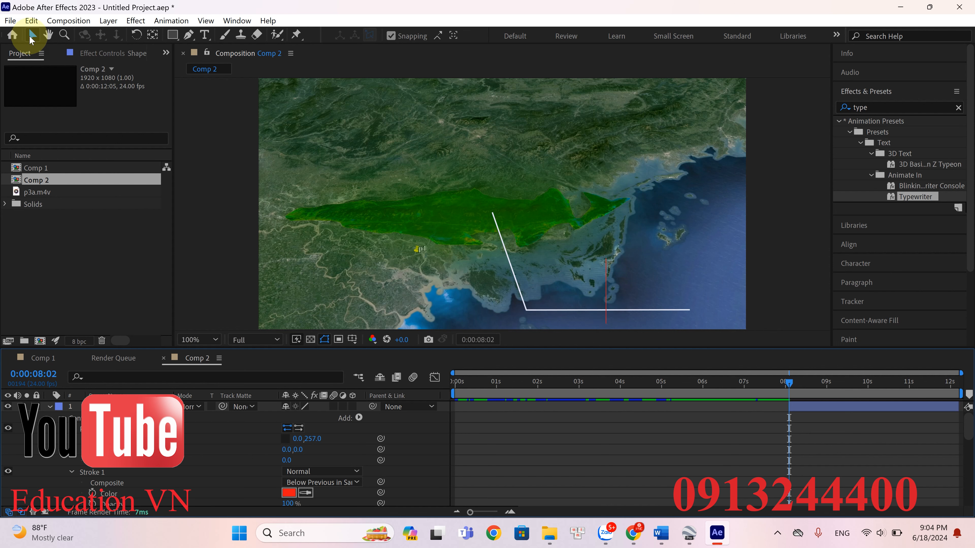
Move the thin red rectangle up clear of the callout line's horizontal segment and add its first Size keyframe at 0:00:08:02.
{"action": "left_click", "coordinate": [605, 278]}
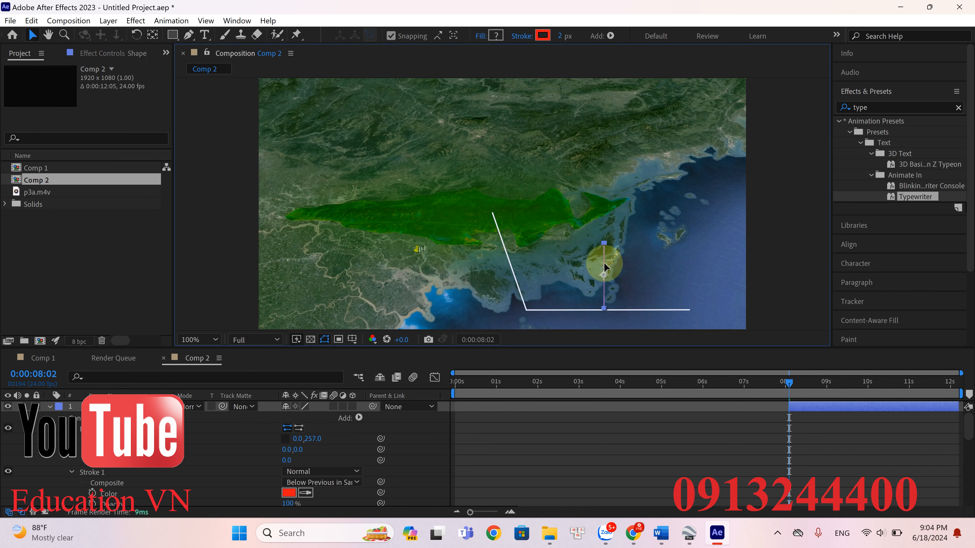
{"action": "left_click_drag", "start_coordinate": [604, 264], "coordinate": [602, 264]}
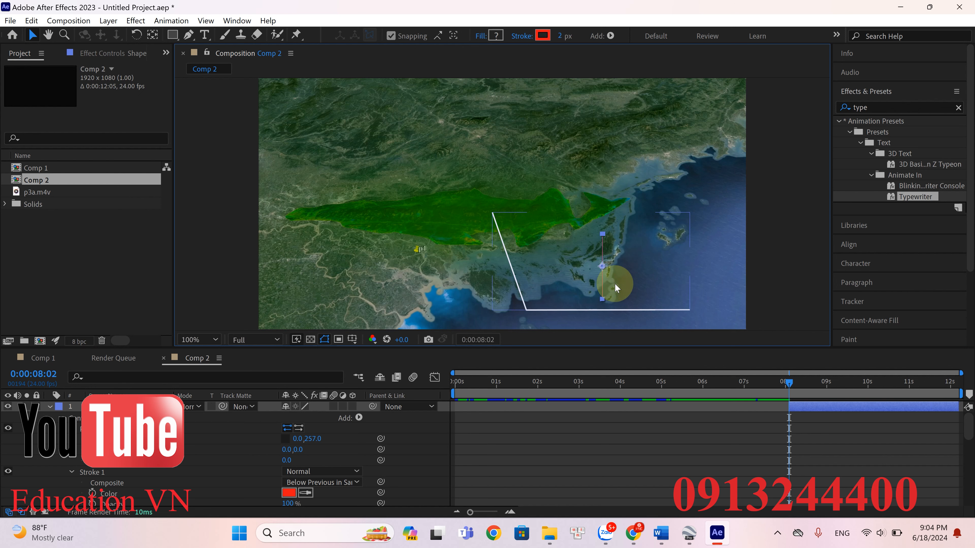
{"action": "left_click", "coordinate": [92, 439]}
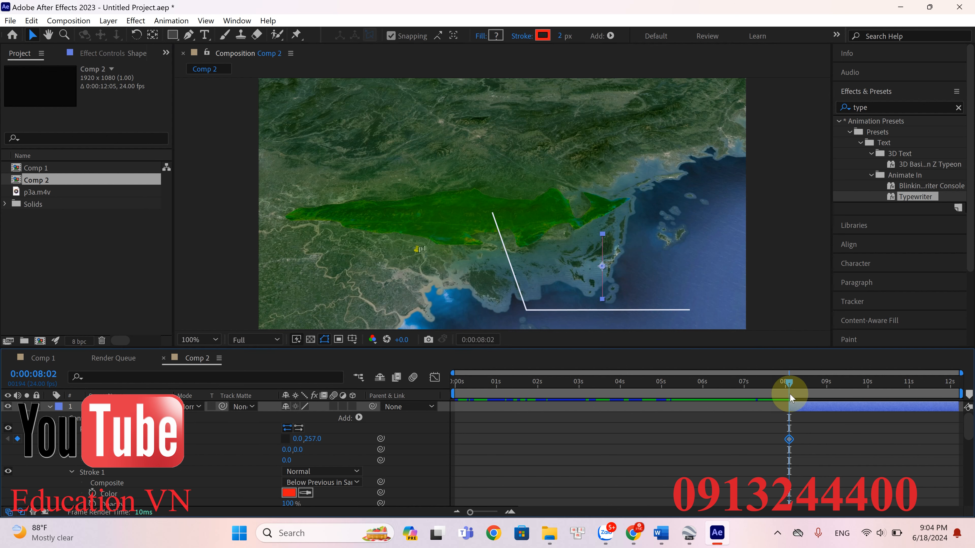
Keyframe the rectangle's Size to 490.0, 257.0 at 0:00:09:03 and preview the expansion from 0:00:06:00.
{"action": "left_click_drag", "start_coordinate": [791, 382], "coordinate": [834, 384]}
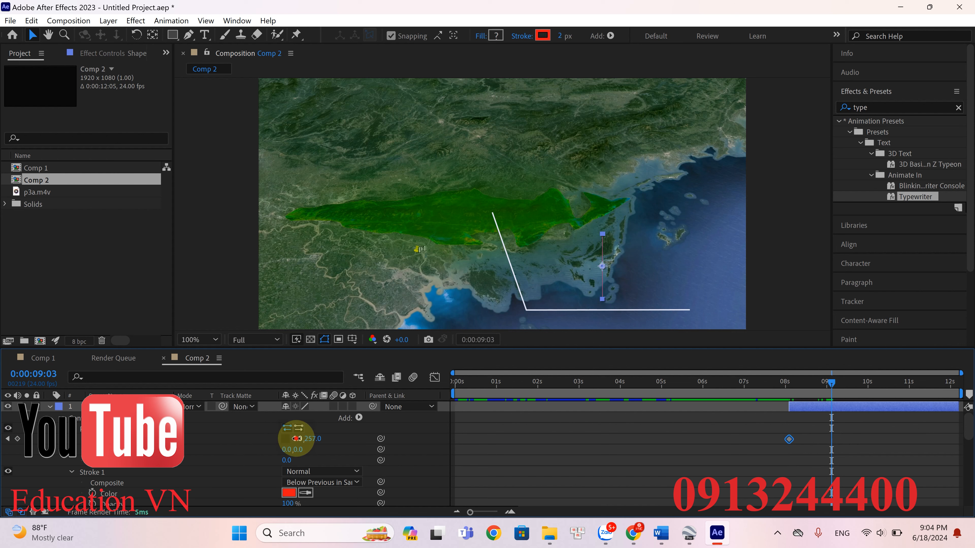
{"action": "type", "text": "490"}
{"action": "key", "text": "Return"}
{"action": "left_click_drag", "start_coordinate": [829, 390], "coordinate": [704, 391]}
{"action": "key", "text": "space"}
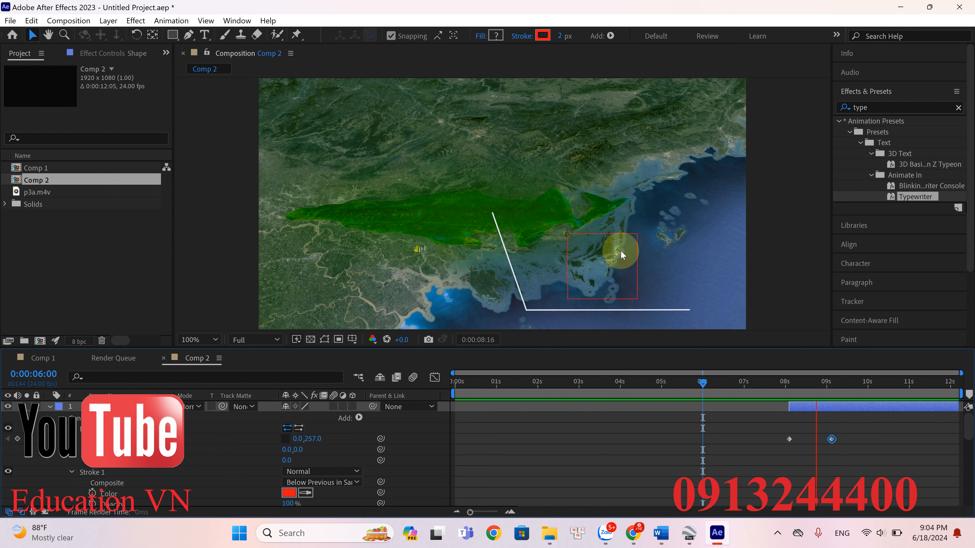
{"action": "key", "text": "space"}
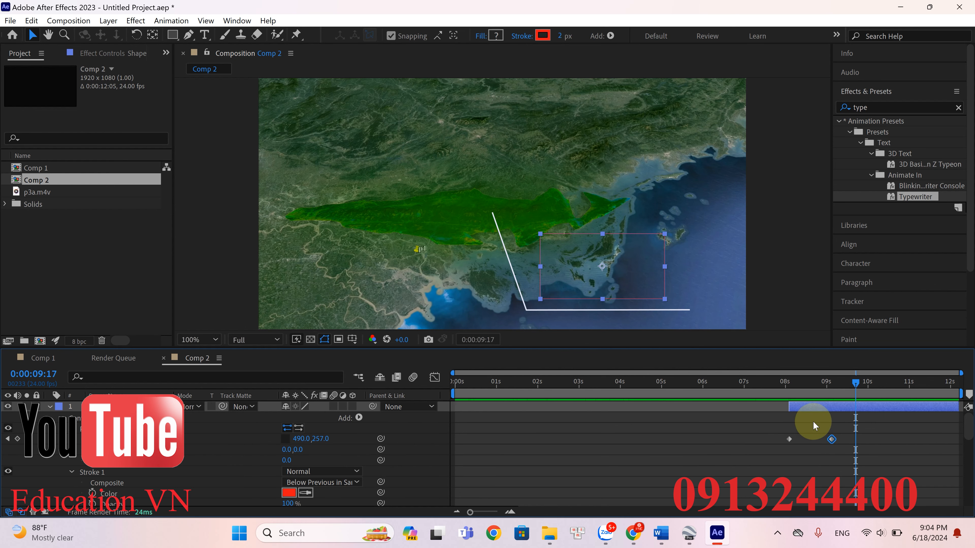
Collapse the rectangle layer and add the text "Dãy núi yên tử" over the rectangle with the playhead at 0:00:08:18.
{"action": "left_click_drag", "start_coordinate": [845, 395], "coordinate": [816, 385]}
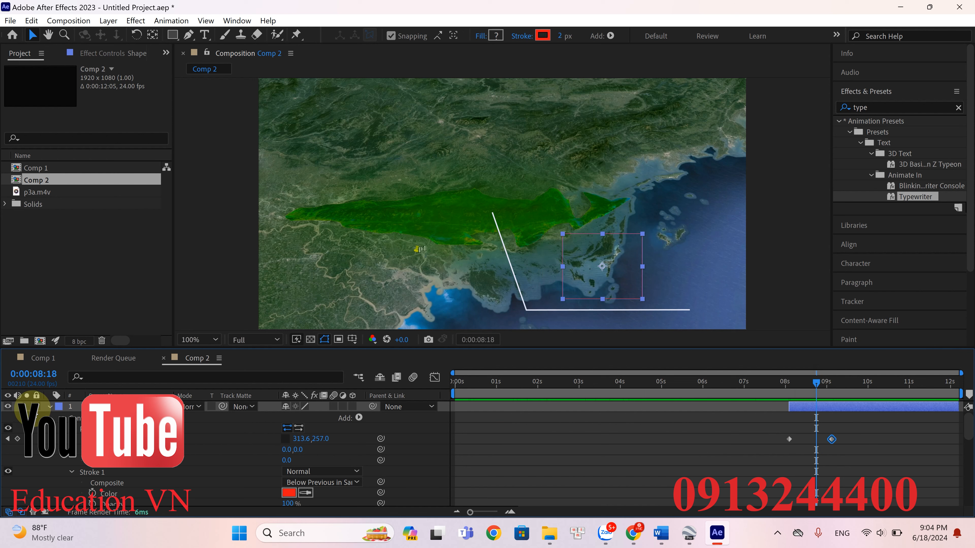
{"action": "left_click", "coordinate": [48, 407]}
{"action": "left_click", "coordinate": [48, 418]}
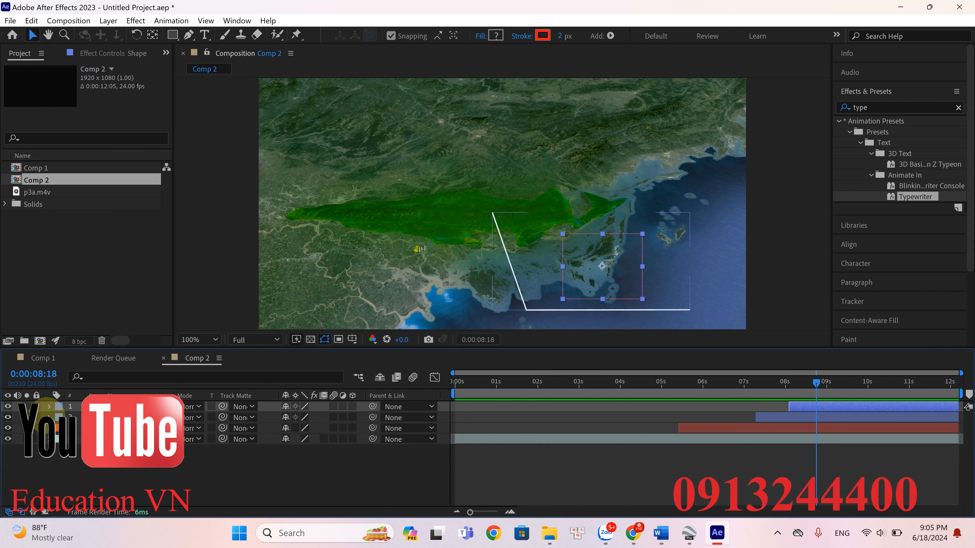
{"action": "left_click", "coordinate": [204, 35]}
{"action": "left_click", "coordinate": [579, 263]}
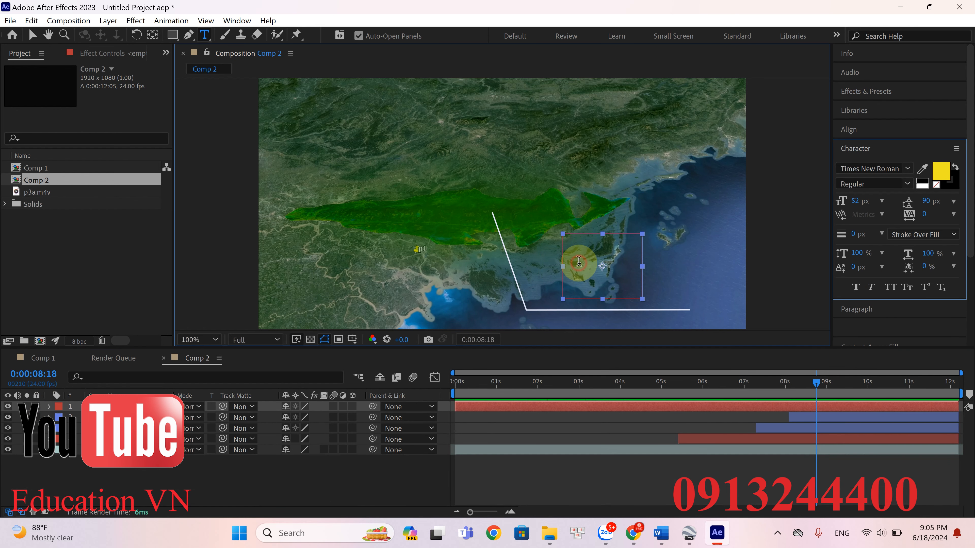
{"action": "type", "text": "Dãy núi yên tử"}
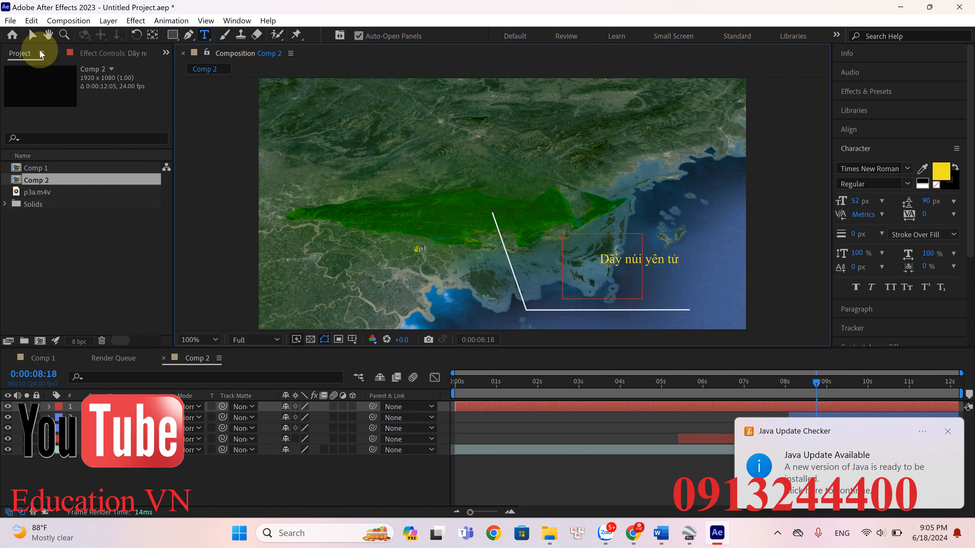
Dismiss the Java update notification and centre the text inside the red rectangle.
{"action": "left_click", "coordinate": [948, 431]}
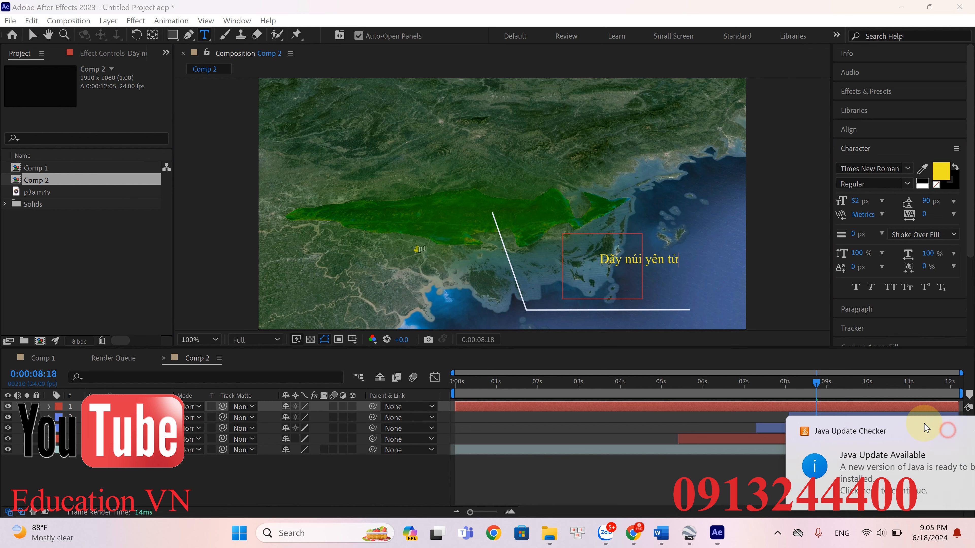
{"action": "left_click", "coordinate": [32, 35]}
{"action": "mouse_move", "coordinate": [586, 259]}
{"action": "left_mouse_down"}
{"action": "mouse_move", "coordinate": [616, 257]}
{"action": "mouse_move", "coordinate": [583, 261]}
{"action": "mouse_move", "coordinate": [586, 269]}
{"action": "left_mouse_up"}
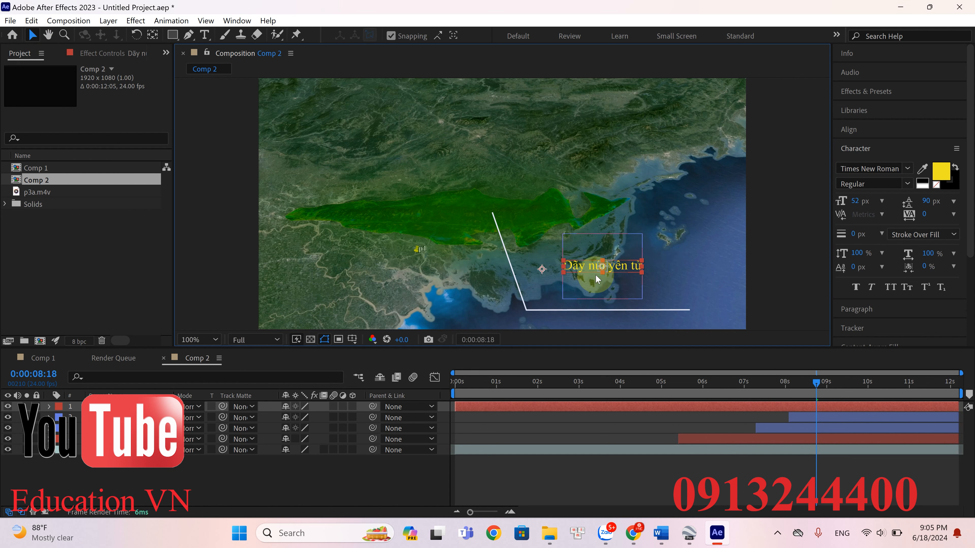
Trim the start of the text layer to 0:00:08:21, between the rectangle's two Size keyframes.
{"action": "mouse_move", "coordinate": [816, 382]}
{"action": "left_mouse_down"}
{"action": "mouse_move", "coordinate": [847, 386]}
{"action": "mouse_move", "coordinate": [725, 381]}
{"action": "mouse_move", "coordinate": [804, 390]}
{"action": "left_mouse_up"}
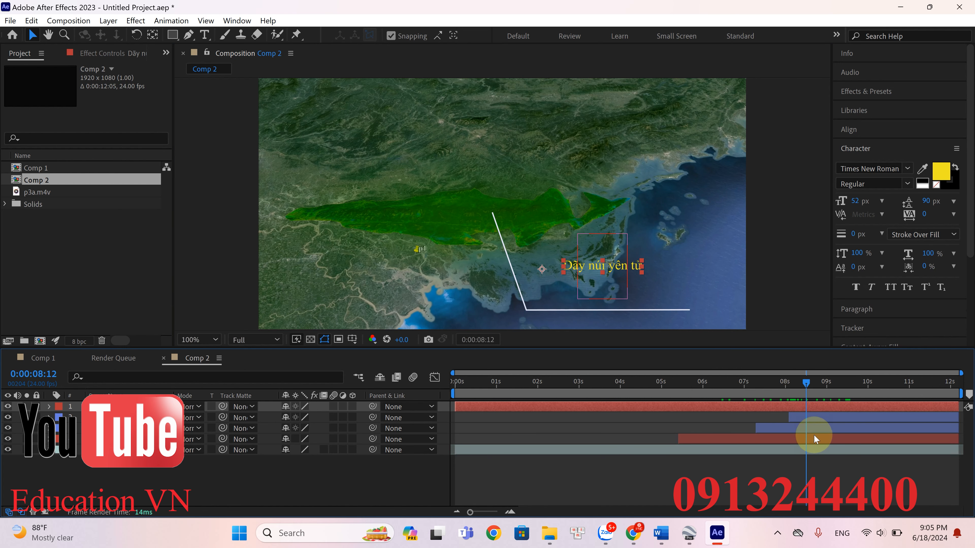
{"action": "key", "text": "u"}
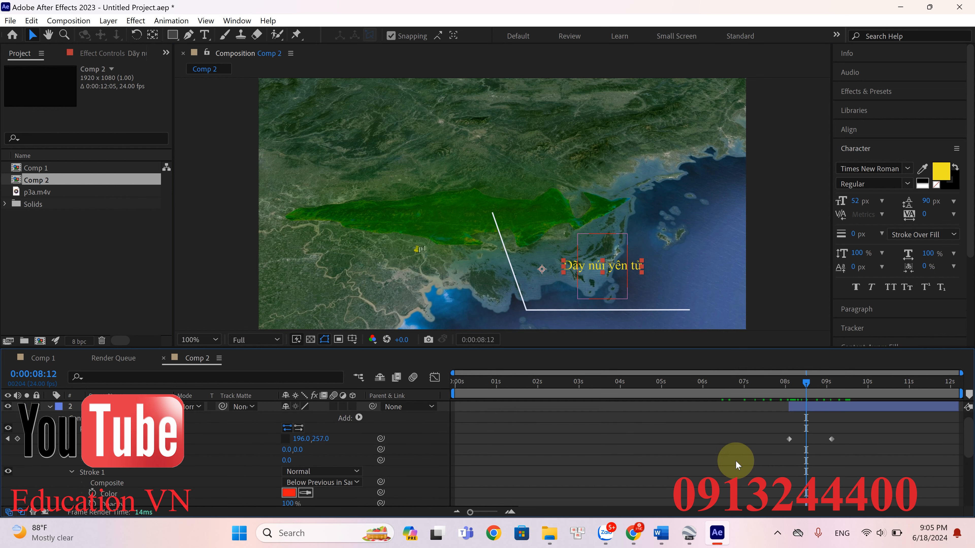
{"action": "scroll", "coordinate": [816, 435], "scroll_direction": "up", "scroll_amount": 1}
{"action": "mouse_move", "coordinate": [807, 389]}
{"action": "left_mouse_down"}
{"action": "mouse_move", "coordinate": [817, 385]}
{"action": "mouse_move", "coordinate": [798, 389]}
{"action": "mouse_move", "coordinate": [821, 389]}
{"action": "left_mouse_up"}
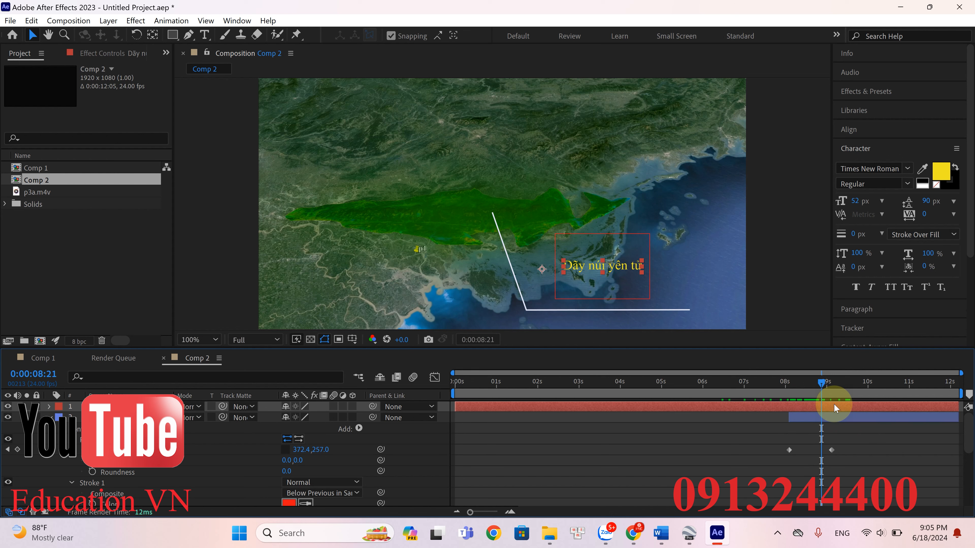
{"action": "key", "text": "alt+bracketleft"}
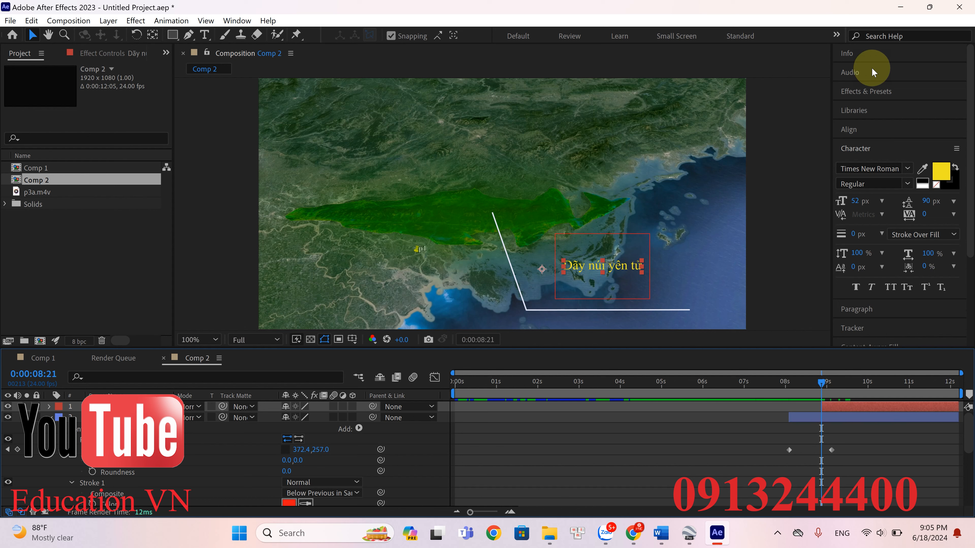
Apply the Typewriter animation preset to the text layer and preview Comp 2 from the beginning.
{"action": "left_click", "coordinate": [844, 91]}
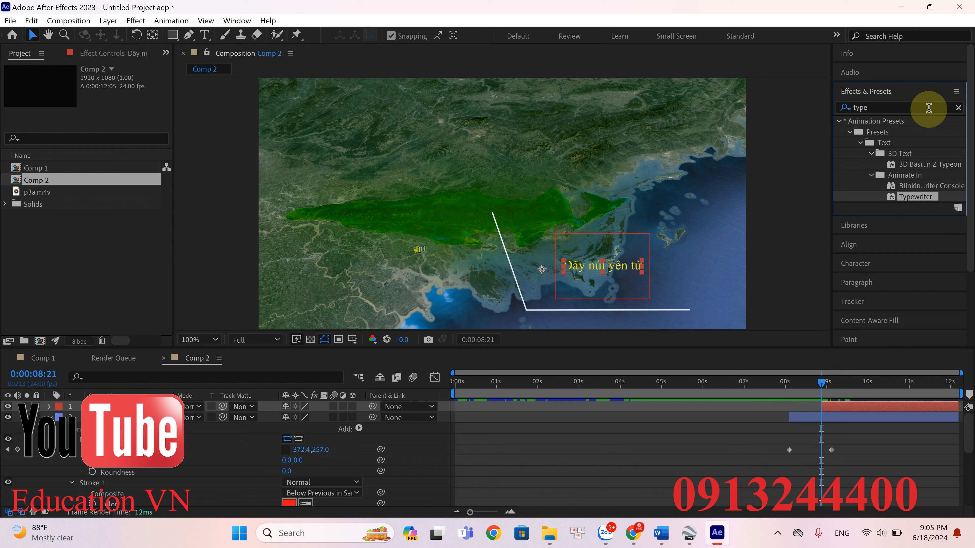
{"action": "left_click", "coordinate": [885, 107]}
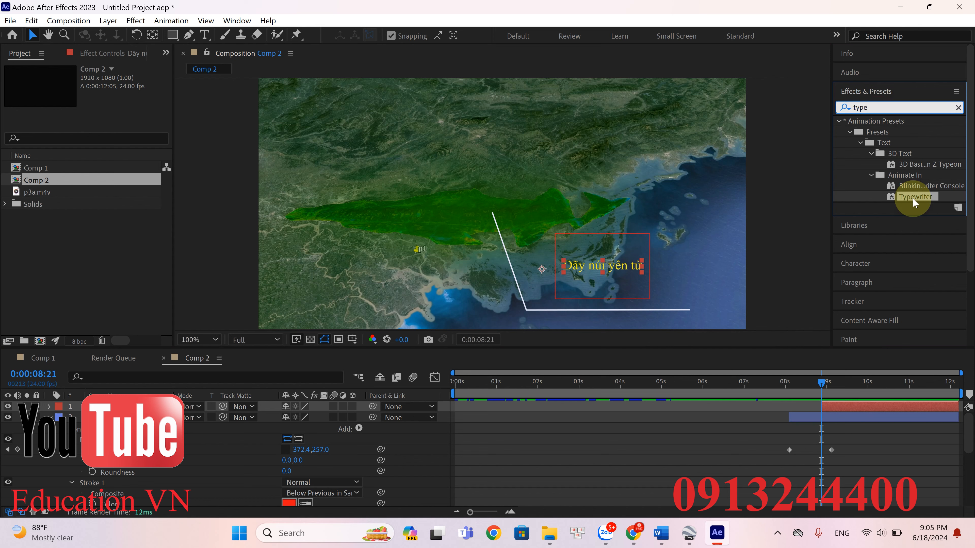
{"action": "left_click_drag", "start_coordinate": [915, 198], "coordinate": [350, 376]}
{"action": "left_click_drag", "start_coordinate": [822, 382], "coordinate": [464, 385]}
{"action": "key", "text": "space"}
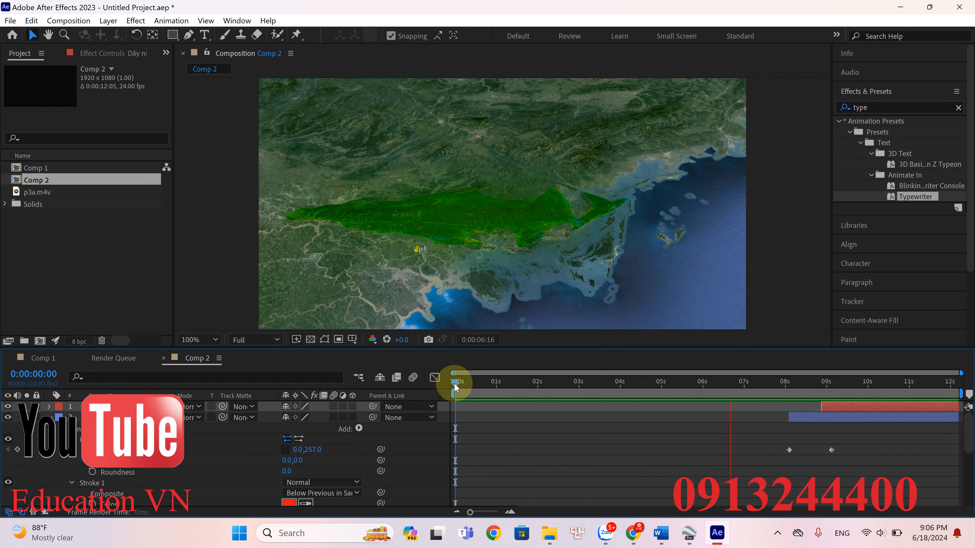
{"action": "left_click", "coordinate": [778, 533]}
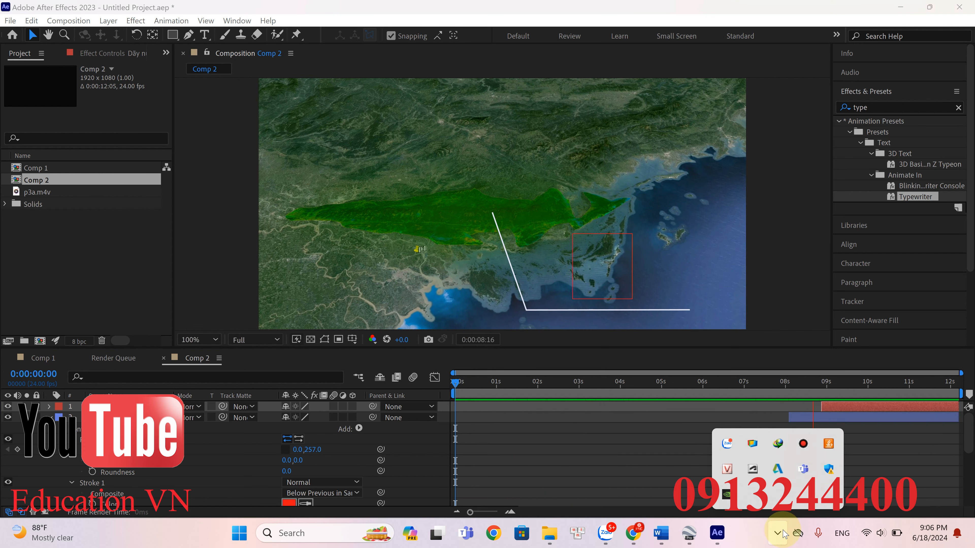